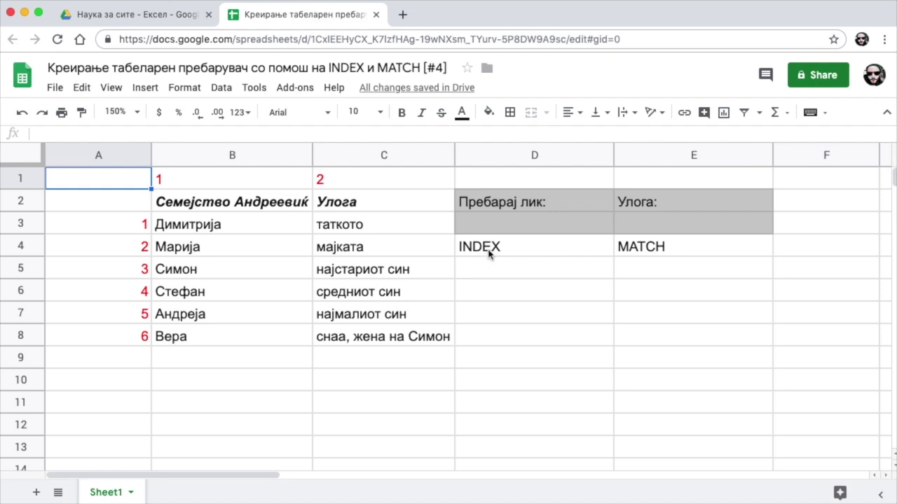
- Enter an INDEX formula in D5 that references the range B3:C8
click(489, 253)
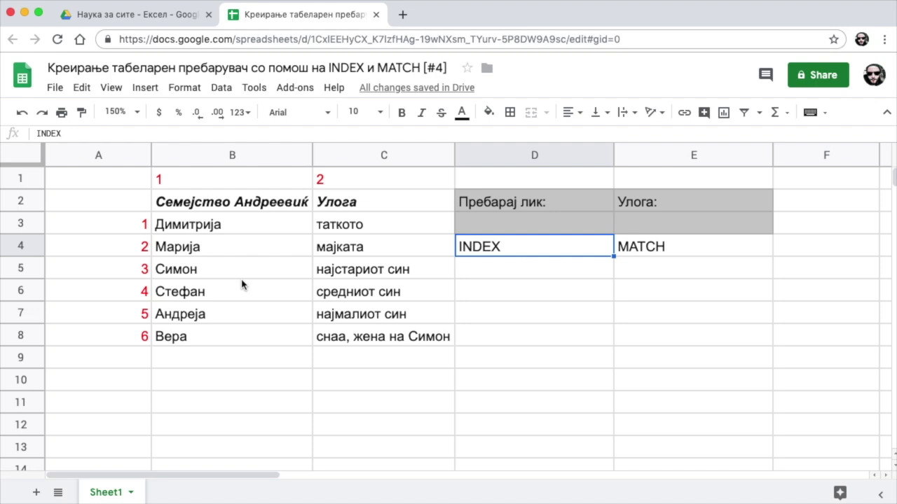
click(503, 274)
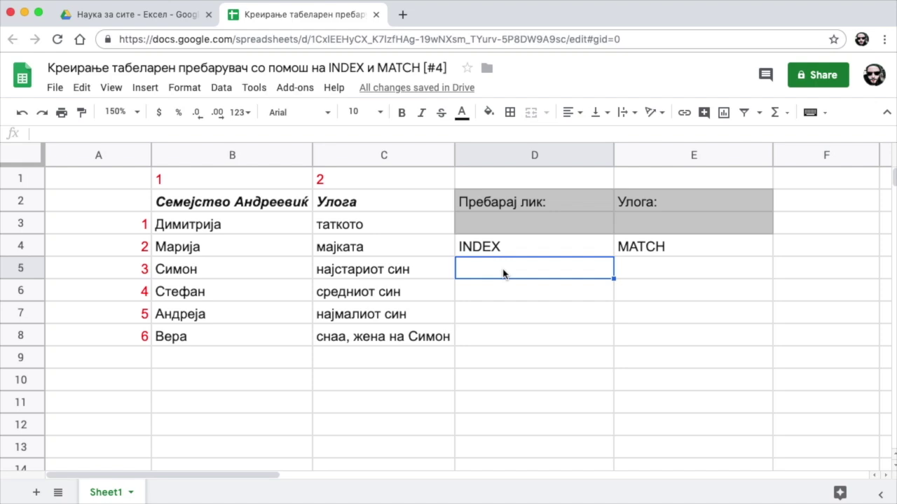
text(=)
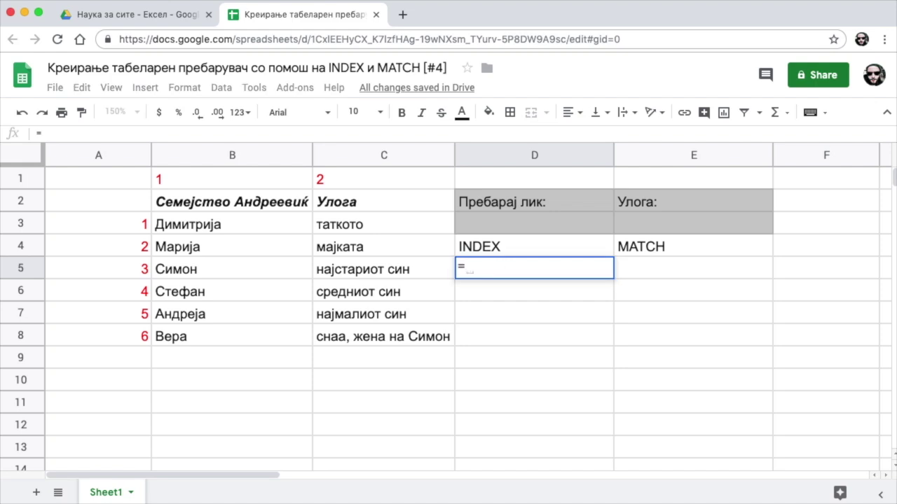
text(index)
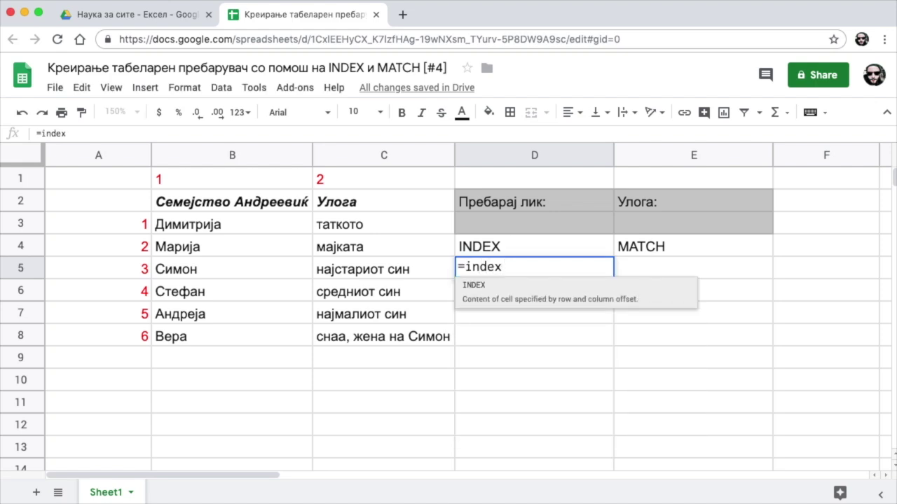
text(()
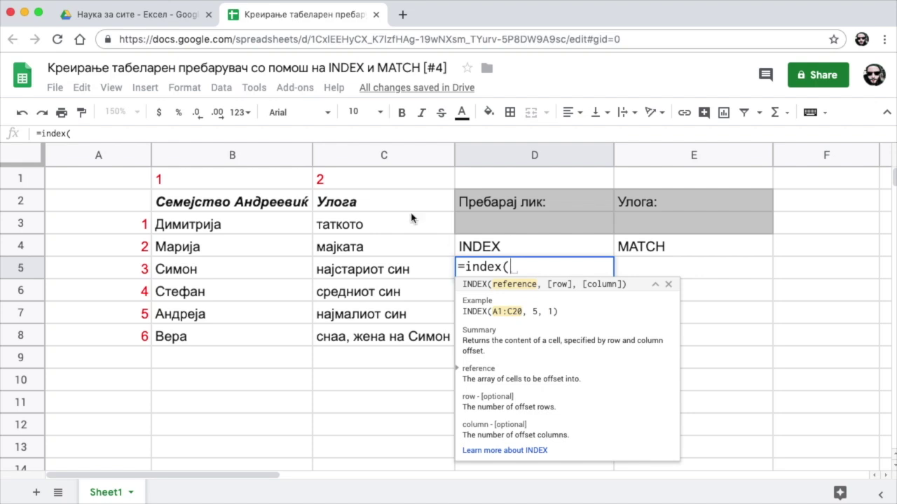
click(217, 224)
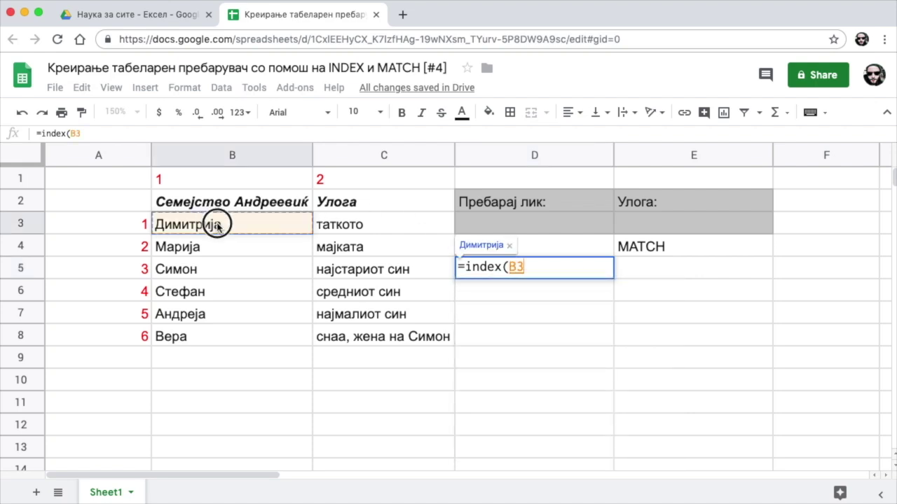
drag(228, 233, 335, 338)
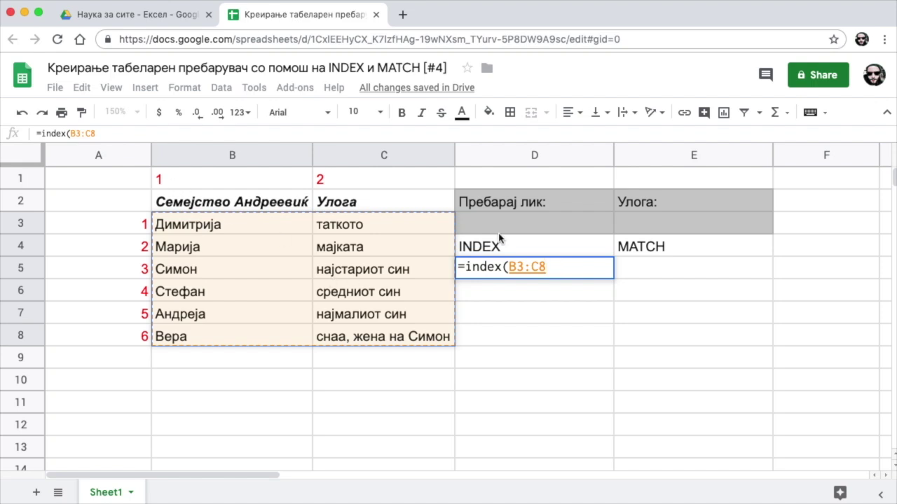
text())
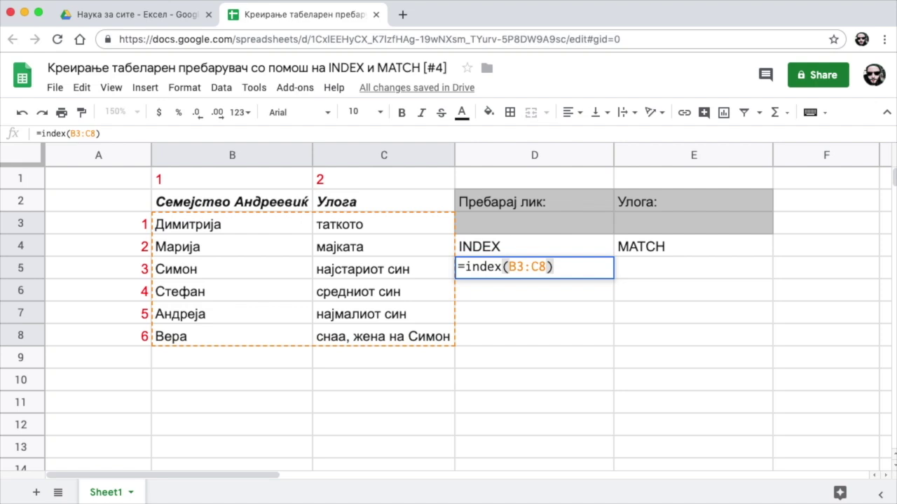
key(Return)
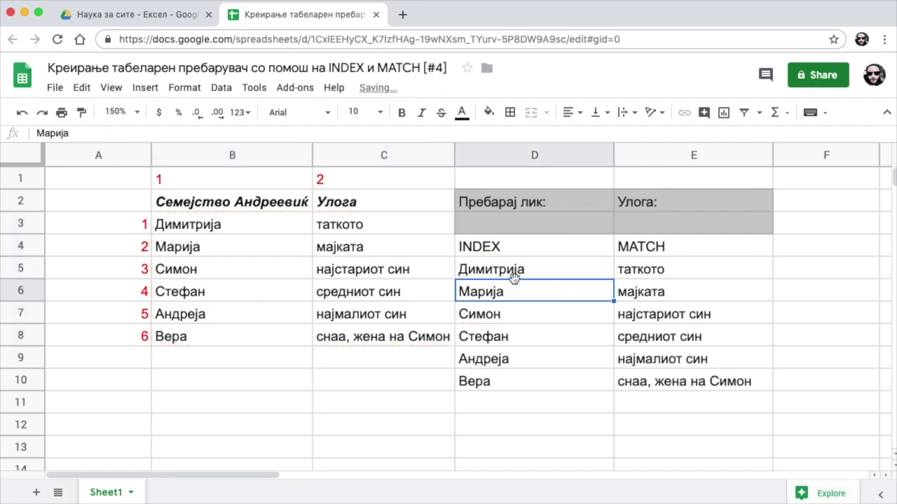
- Add row argument 1 to the INDEX formula in D5, making it =index(B3:C8,1)
click(500, 266)
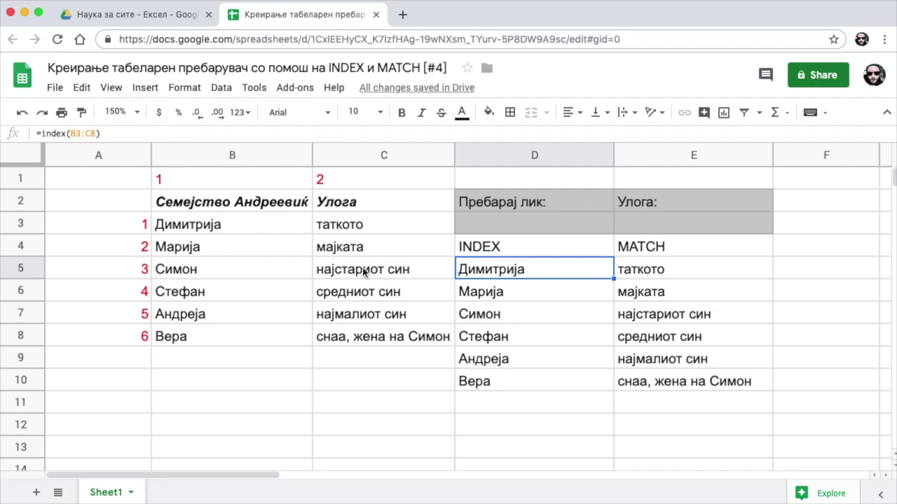
double_click(506, 274)
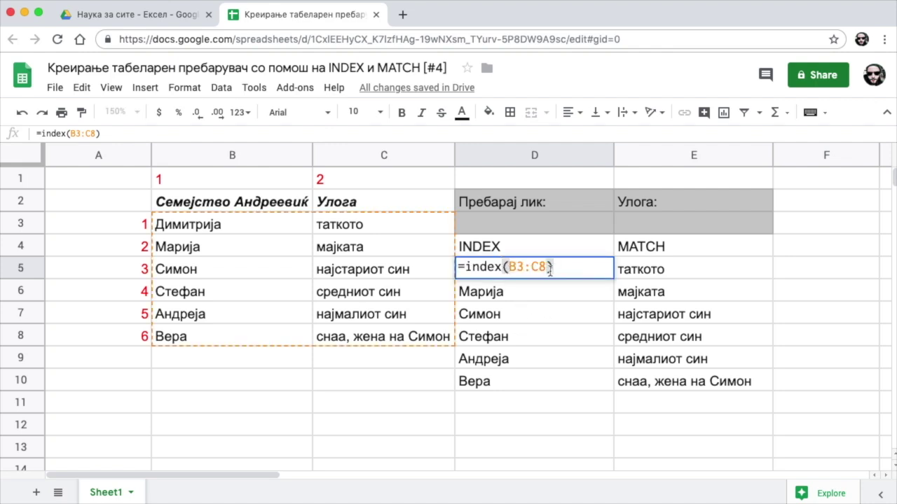
click(550, 267)
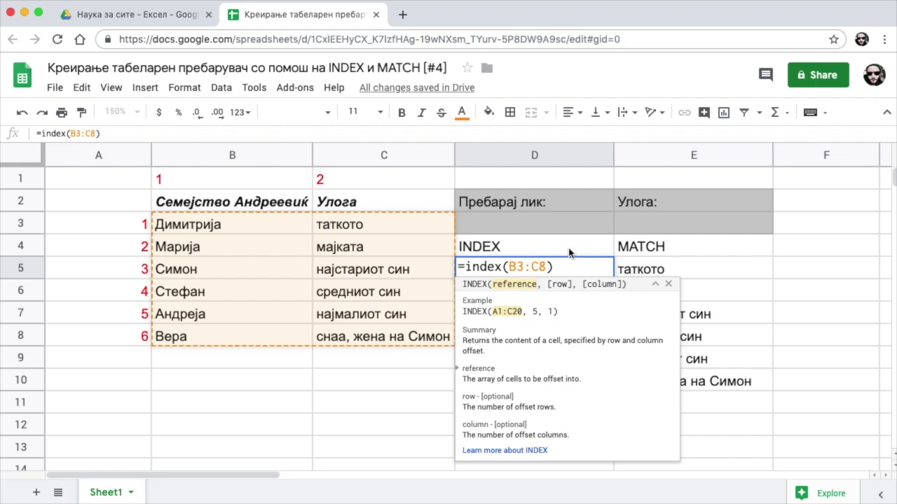
text(,)
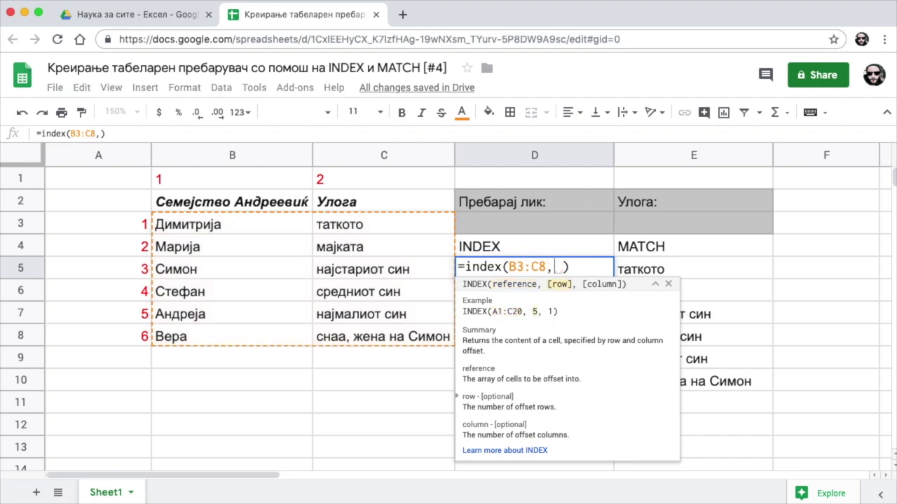
text(1)
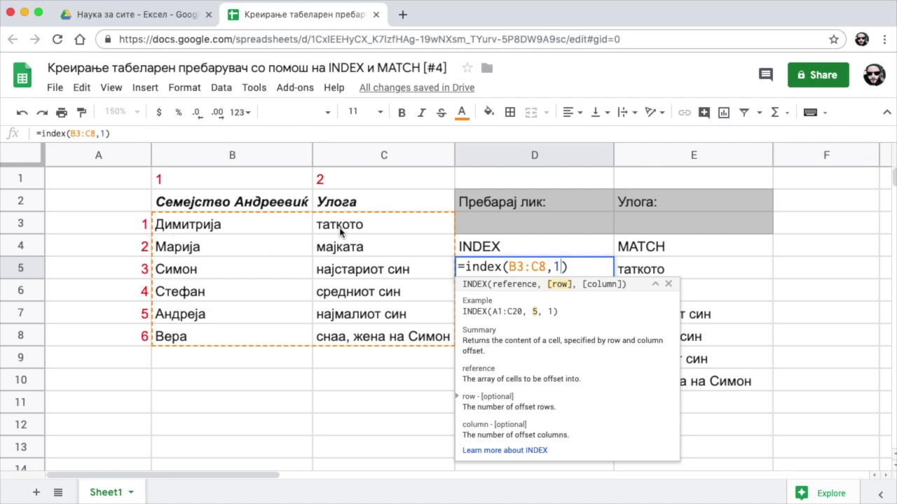
key(Return)
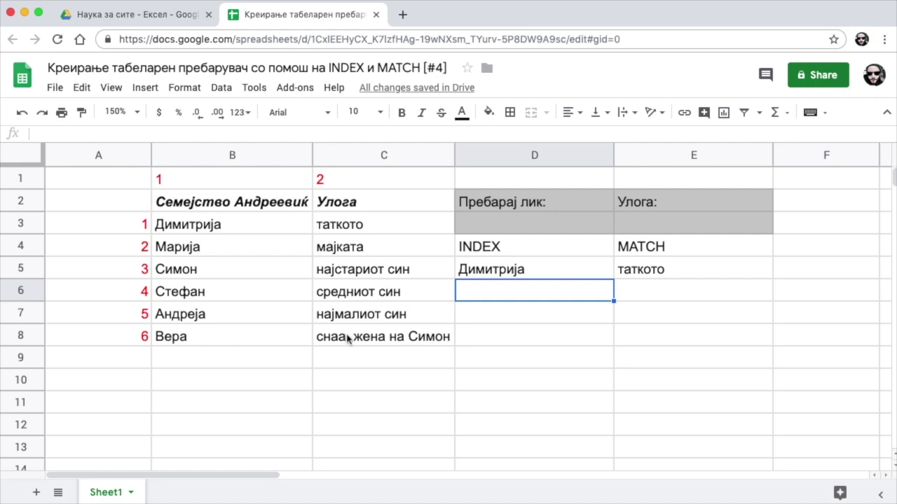
- Add column argument 2 to the INDEX formula in D5, making it =index(B3:C8,1,2)
click(492, 275)
click(659, 275)
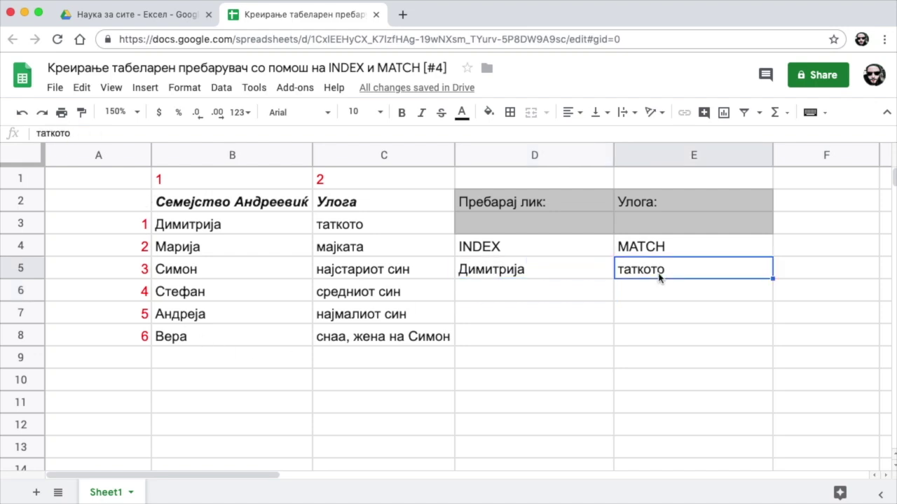
double_click(527, 272)
click(562, 266)
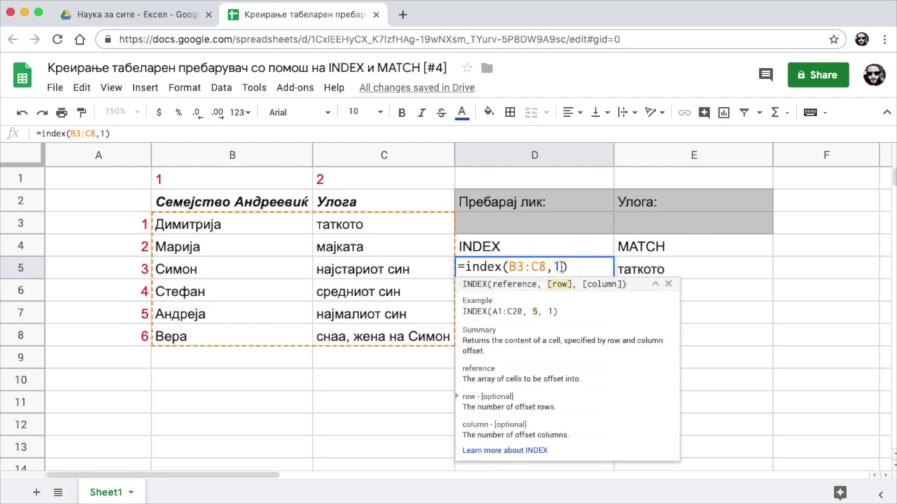
text(,)
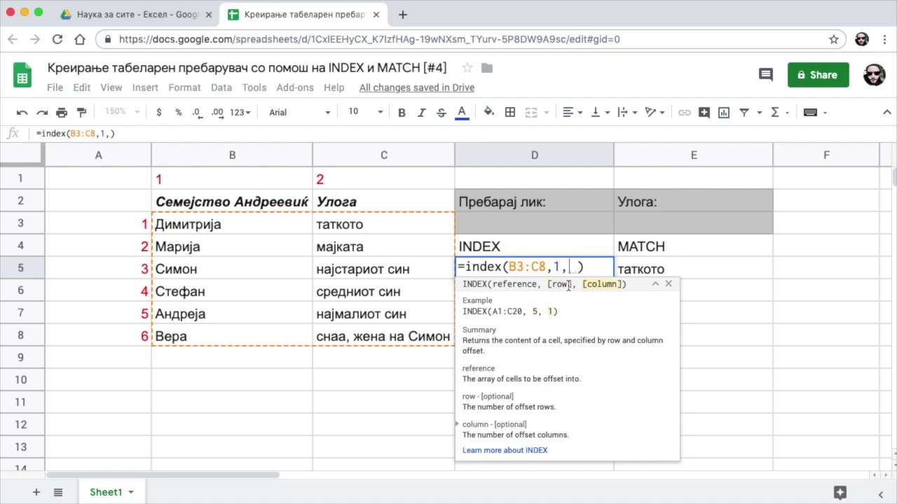
text(2)
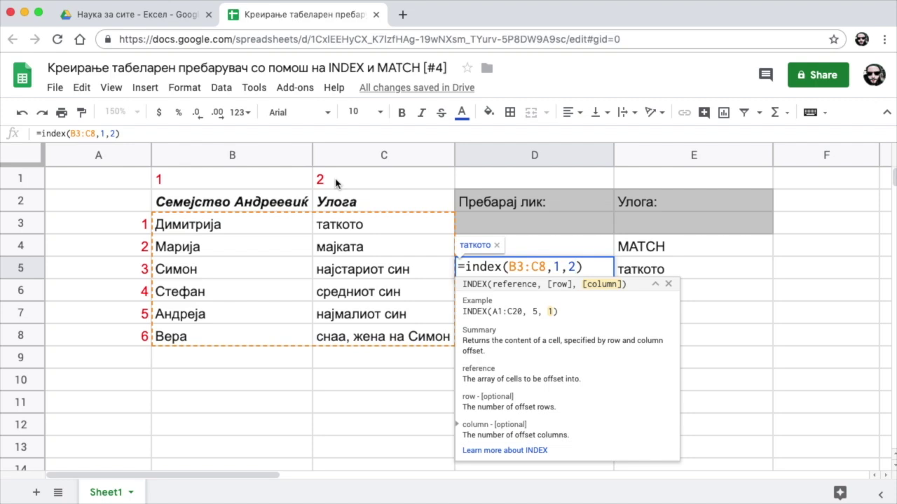
key(Return)
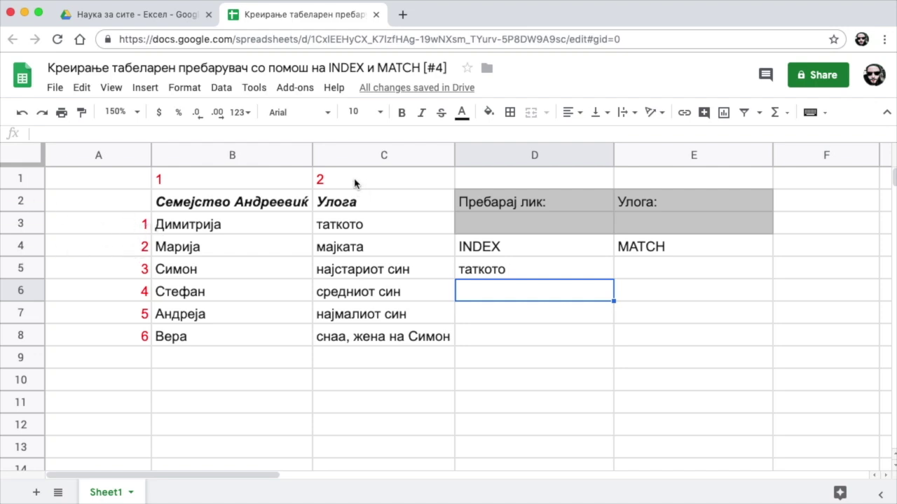
- Examine the range, row and column arguments of the INDEX formula in D5
click(499, 276)
double_click(500, 275)
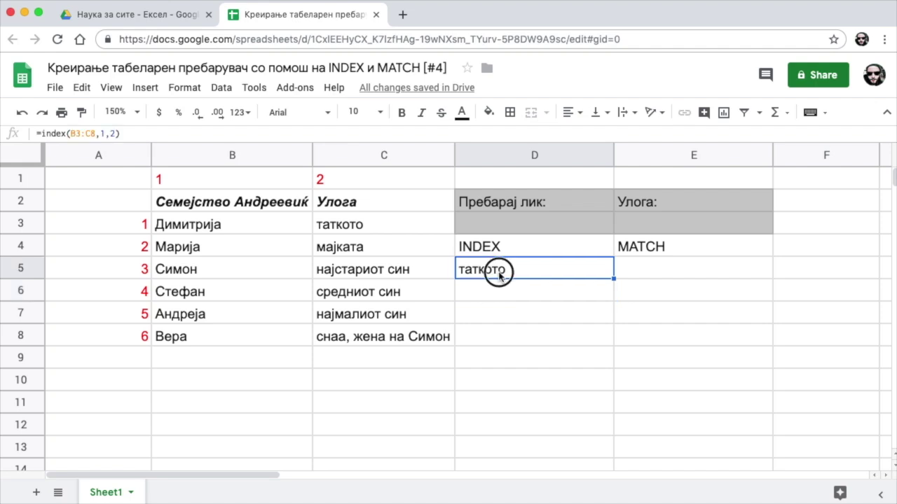
click(587, 265)
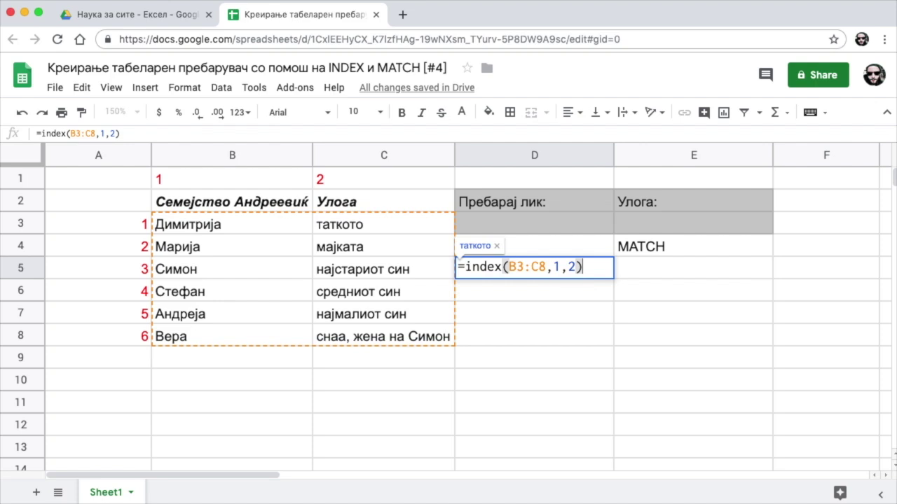
key(Return)
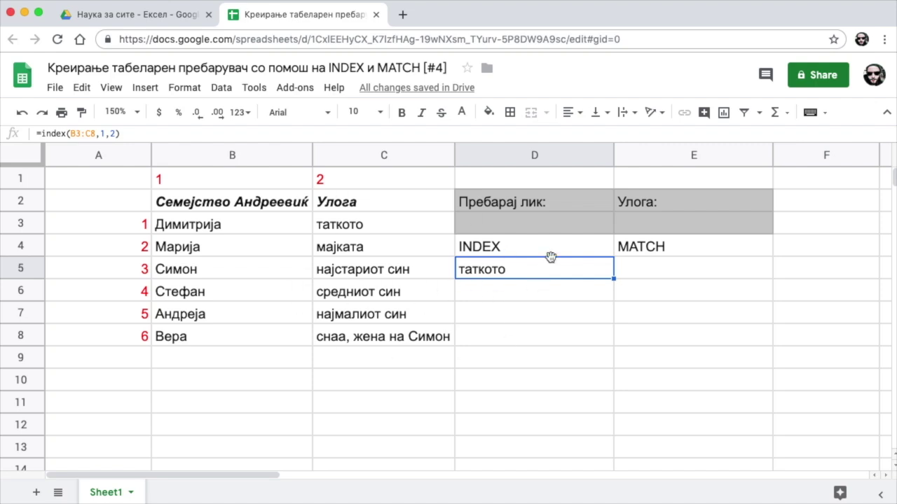
click(625, 266)
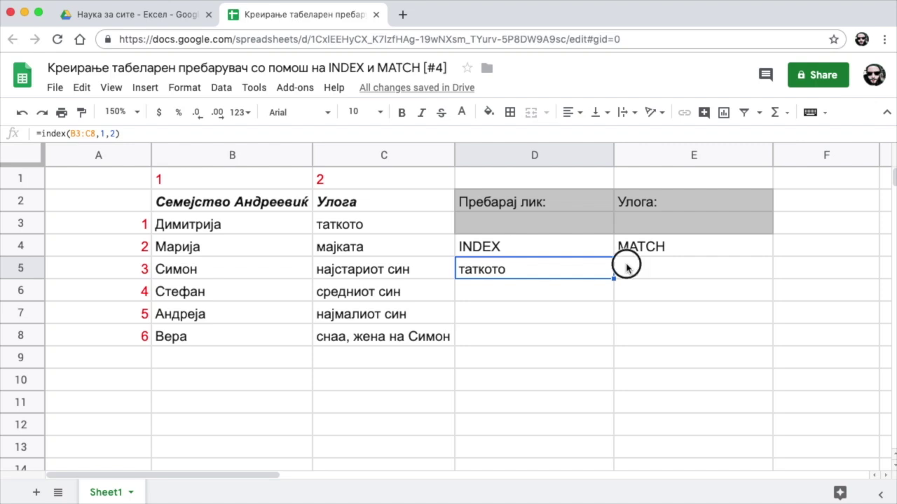
click(524, 275)
- Start a MATCH formula in E5 with the name from B5 in lowercase as quoted search key, and dismiss the function help
click(683, 266)
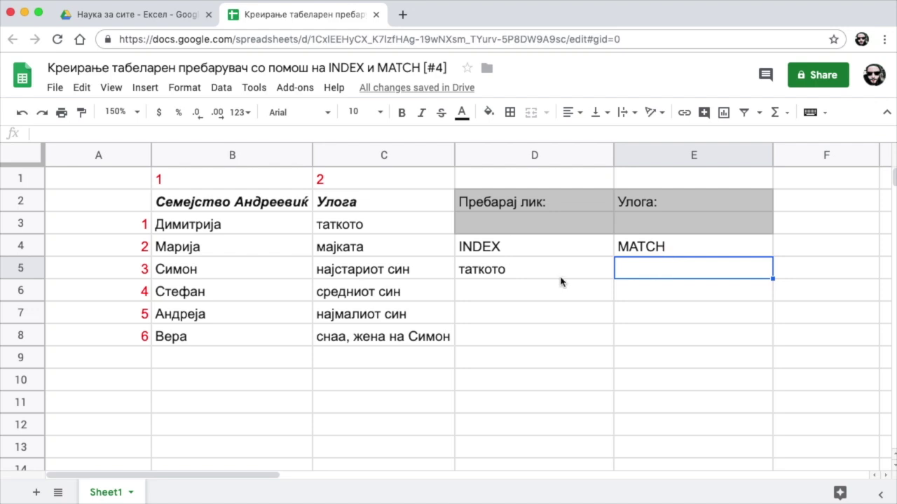
click(660, 273)
text(=match)
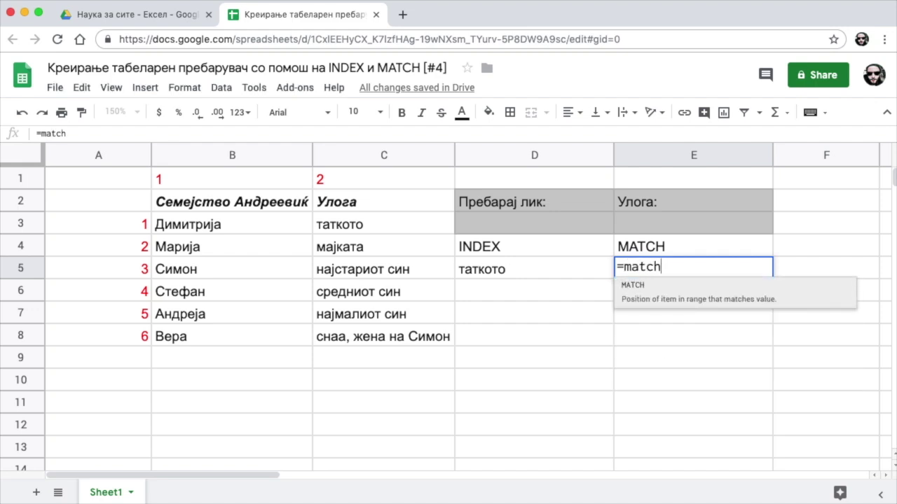
text(()
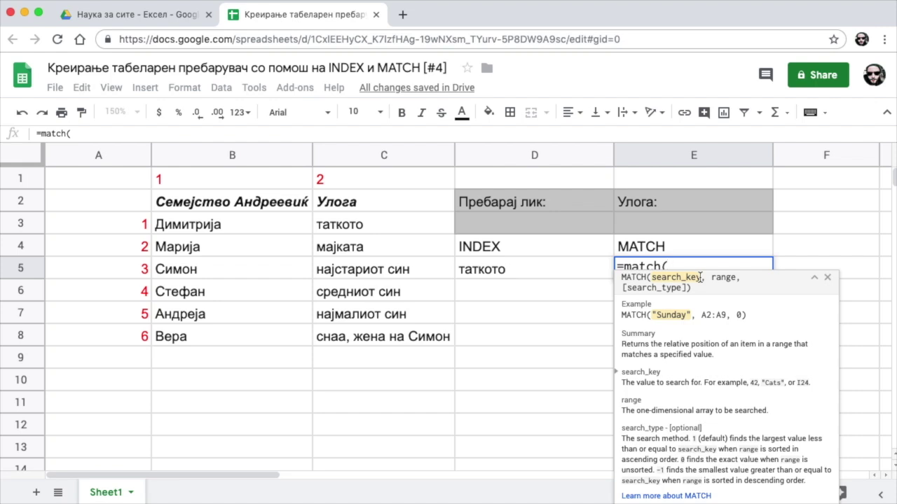
text("")
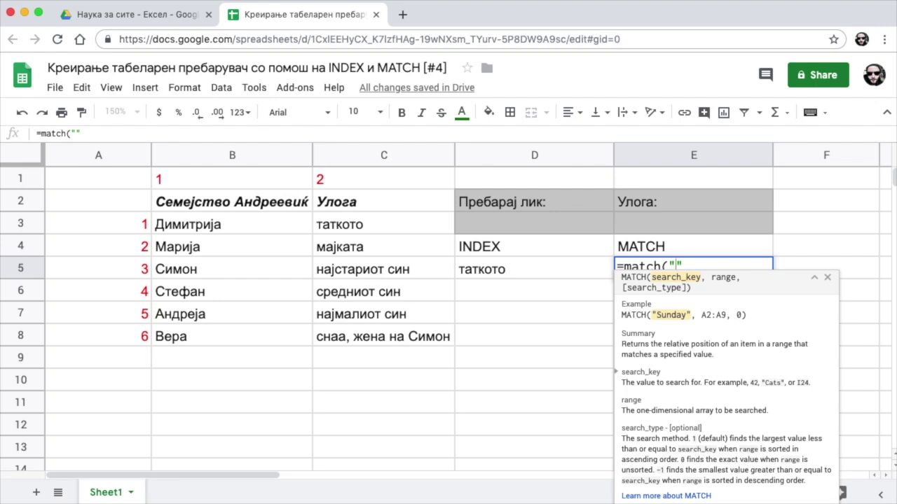
text(симон)
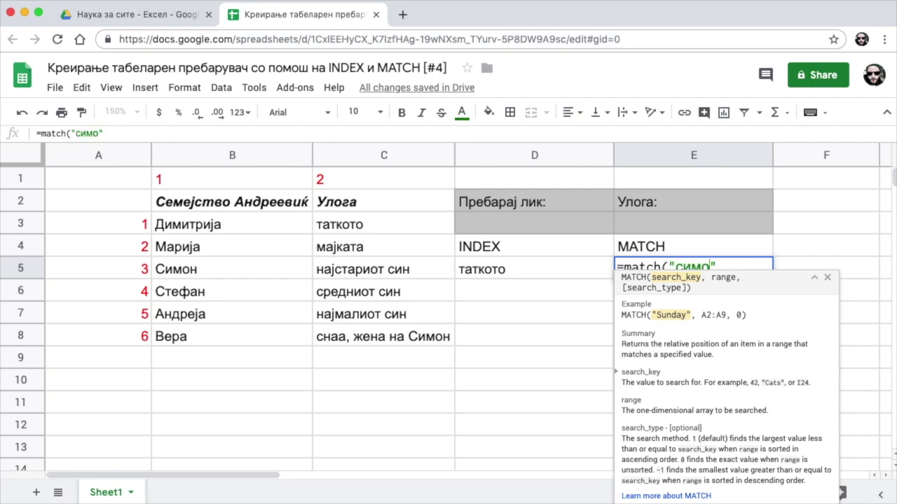
scroll(805, 235, down, 2)
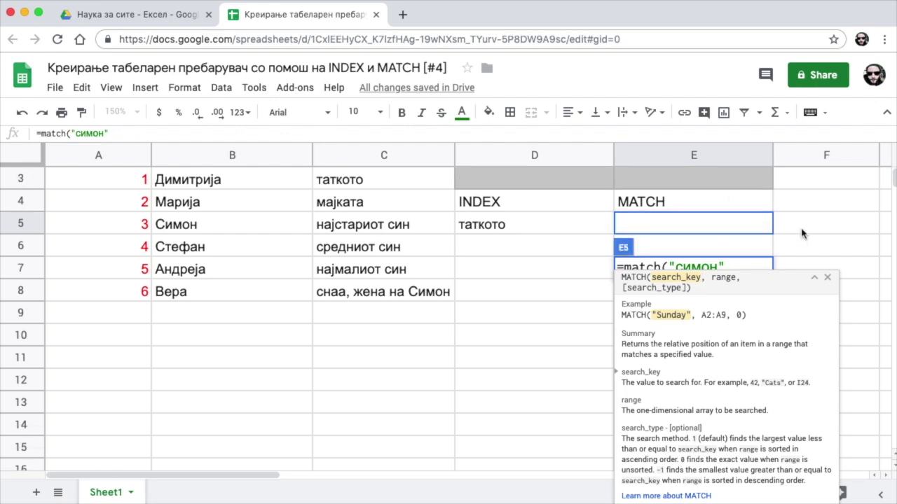
click(827, 277)
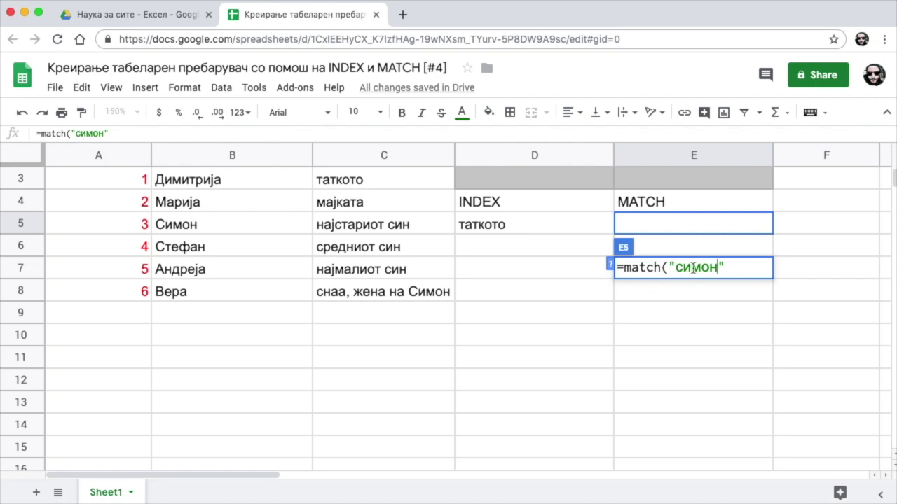
scroll(462, 361, up, 1)
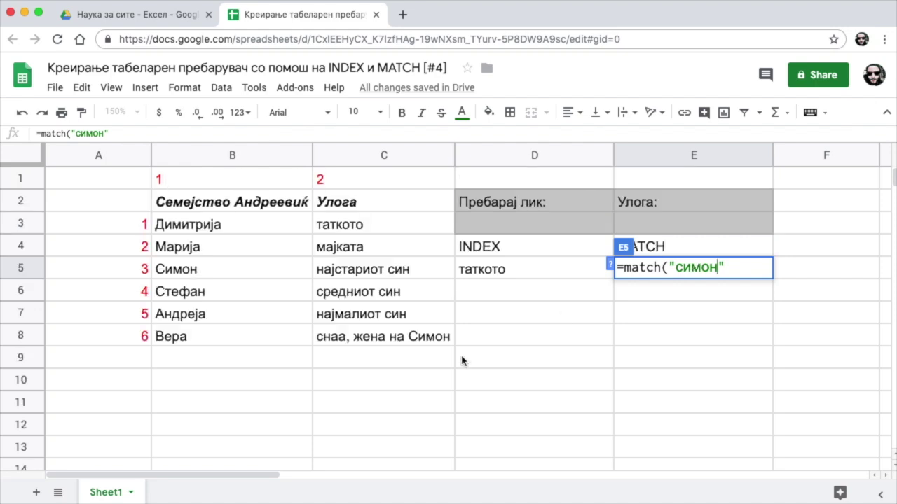
- Complete the MATCH formula in E5 with the range B3:B8 and search type 0
click(727, 266)
text(,)
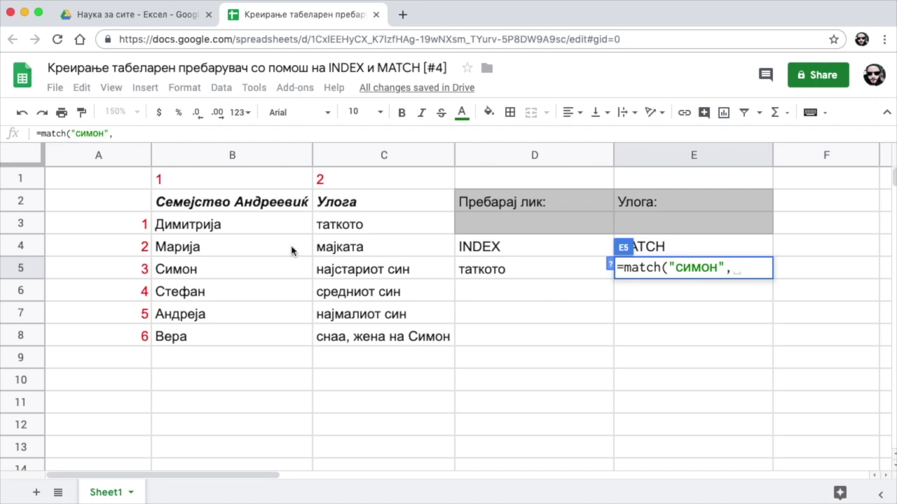
drag(238, 223, 220, 341)
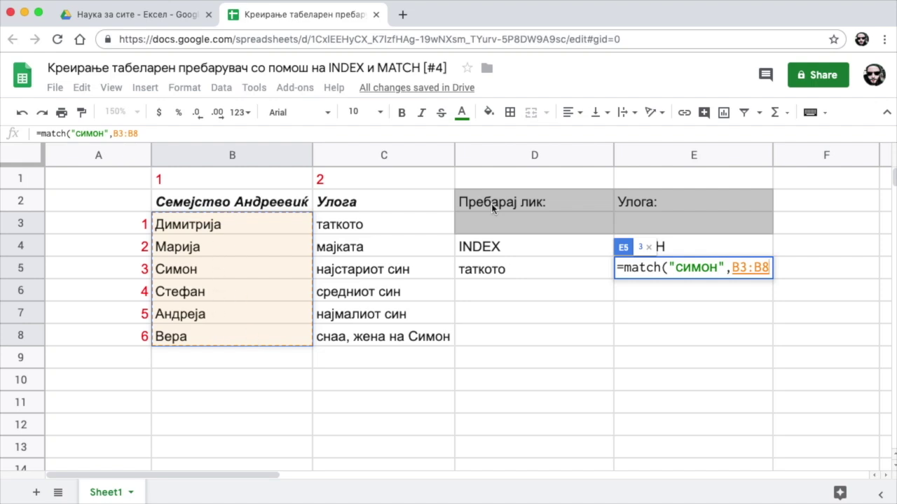
text(,)
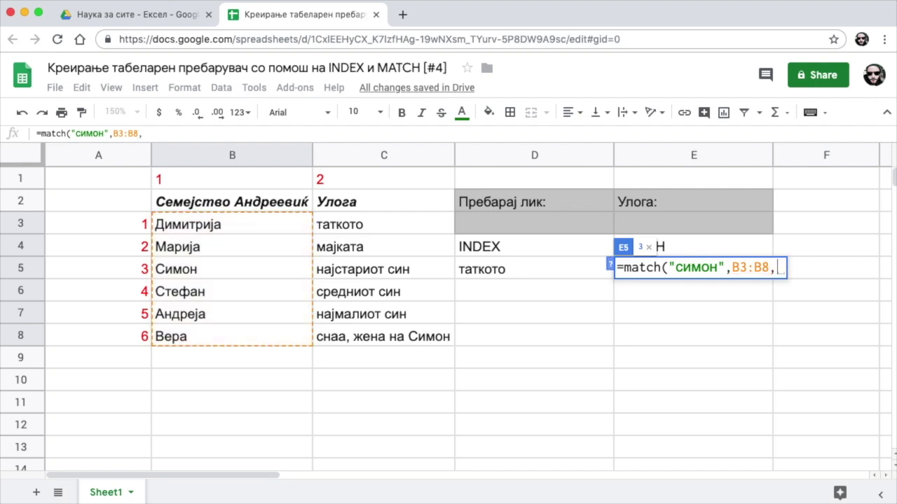
text(0)
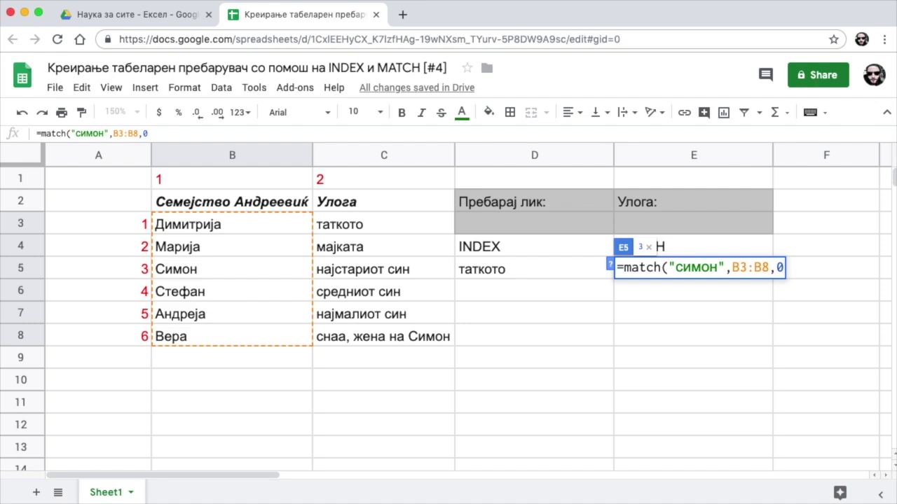
text())
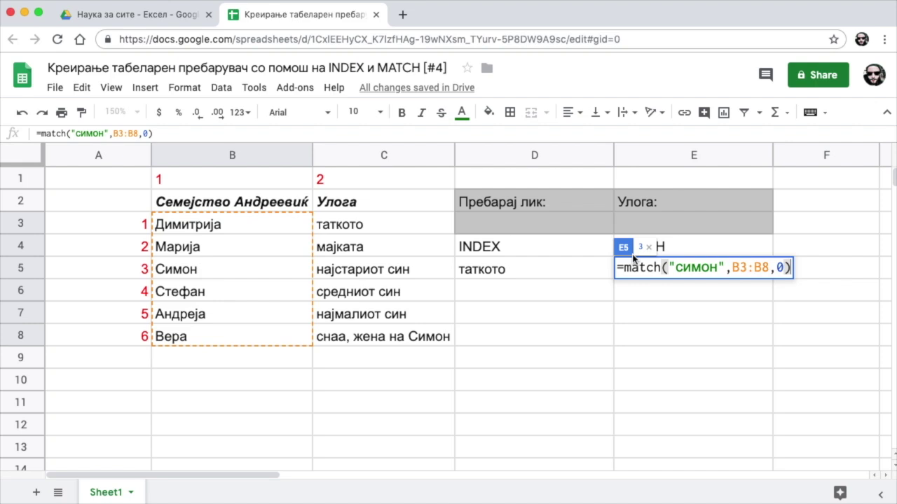
key(Return)
- Compare the MATCH formula in E5 with the INDEX formula in D5, and review the search and role cells D3 and E3
click(754, 271)
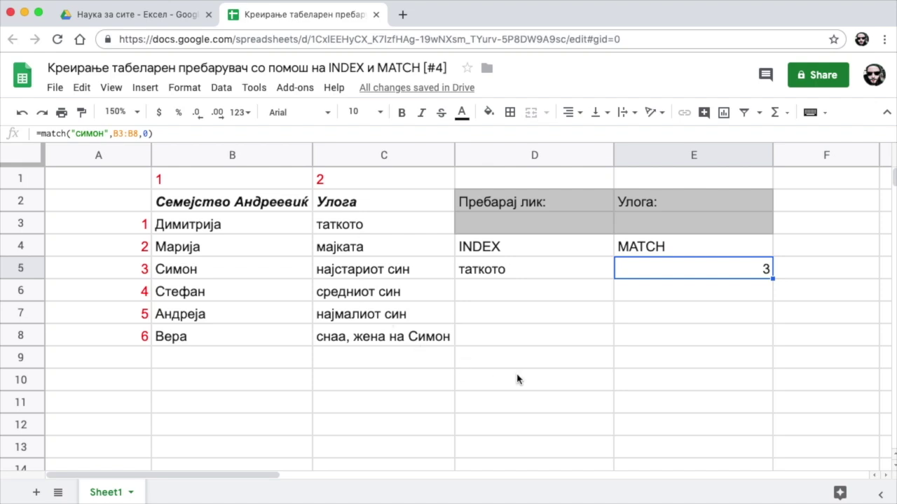
click(548, 270)
click(692, 258)
click(590, 268)
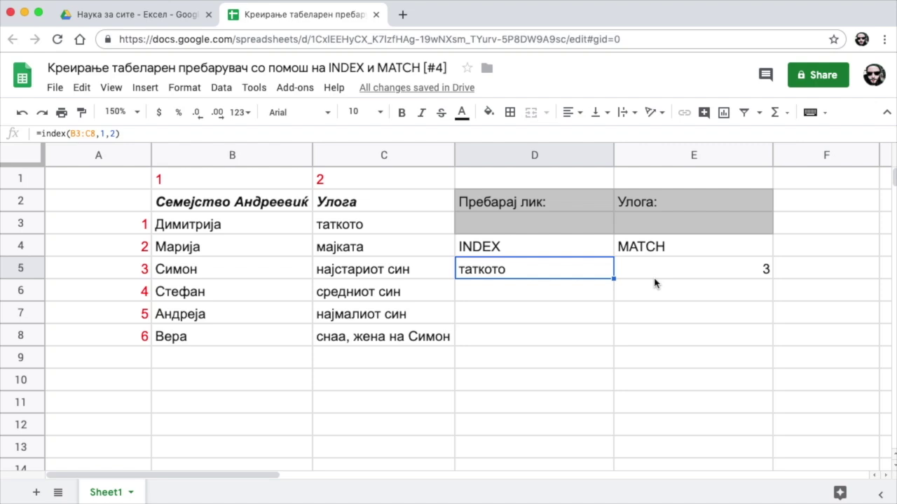
click(512, 233)
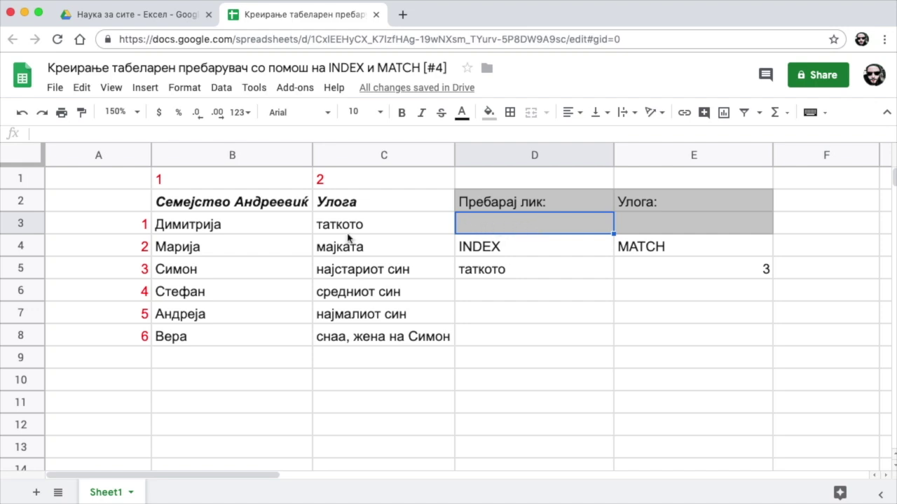
click(644, 221)
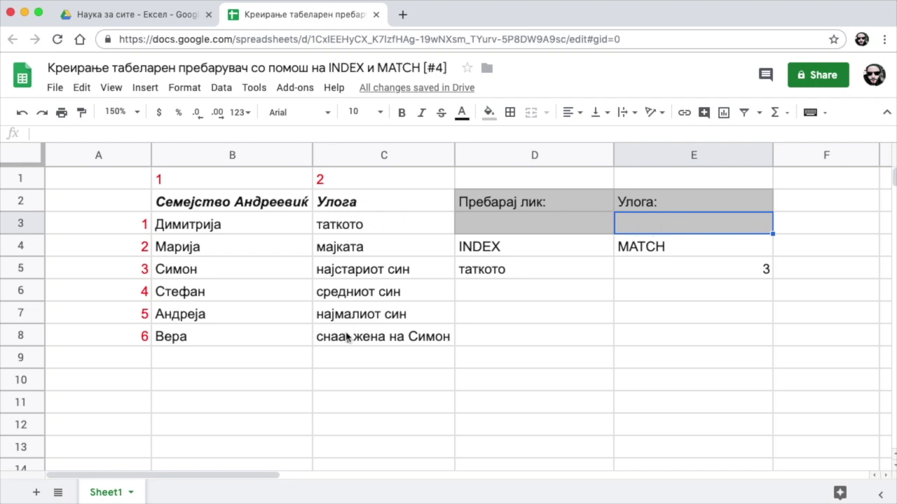
click(521, 220)
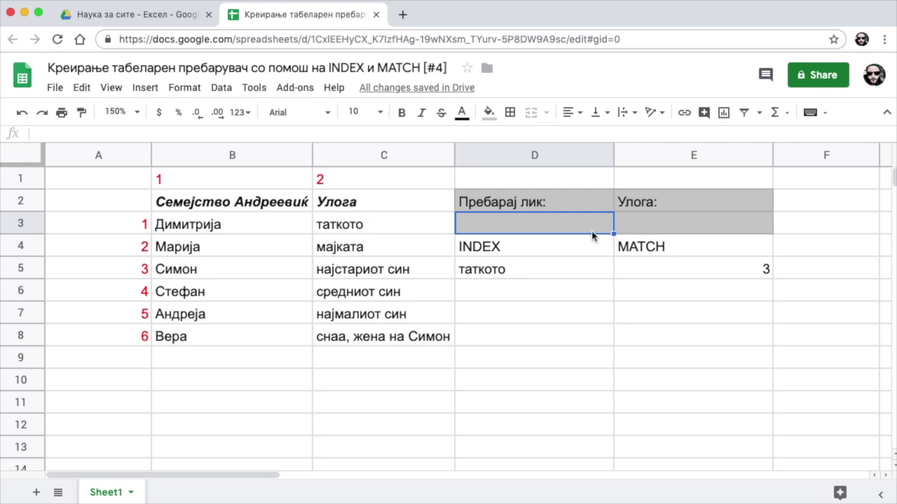
- Start an INDEX formula in the role cell E3 with B3:C8 as its reference range
click(653, 224)
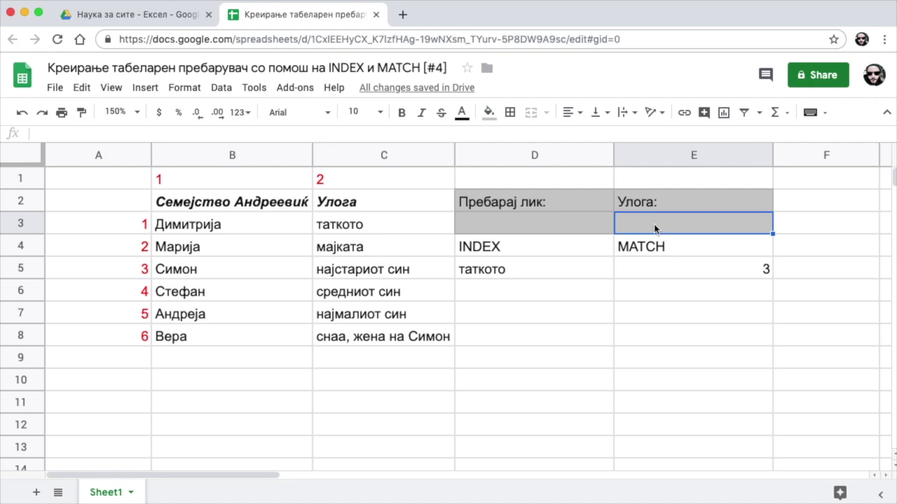
text(=)
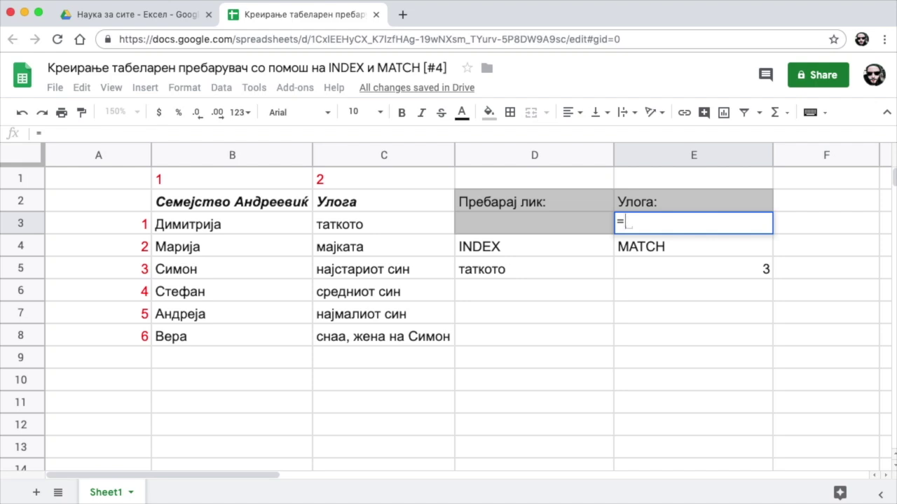
text(index)
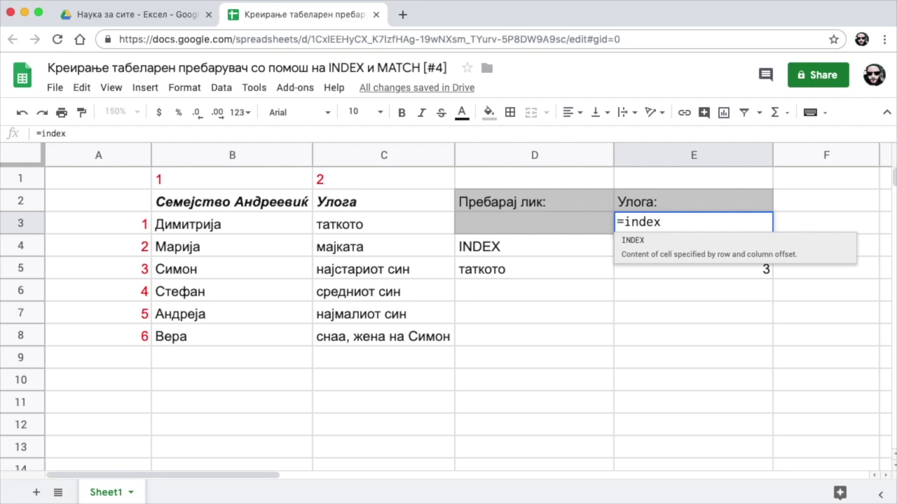
text(()
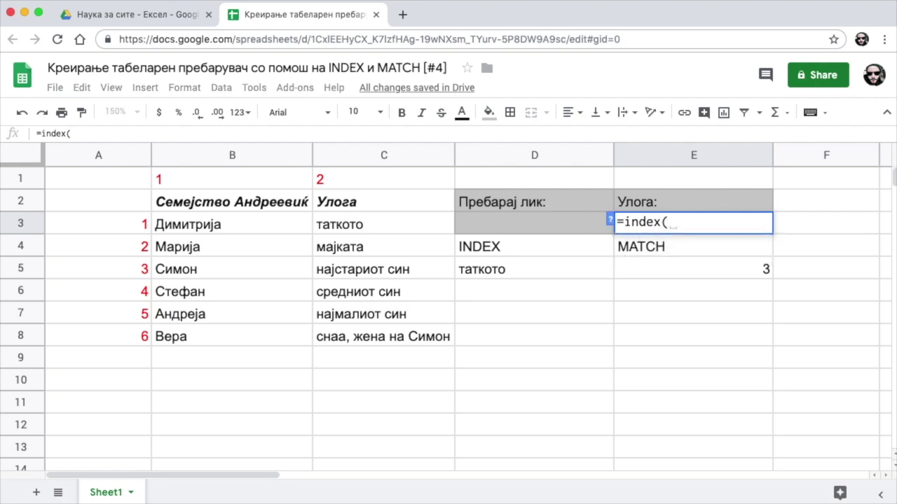
drag(208, 226, 320, 342)
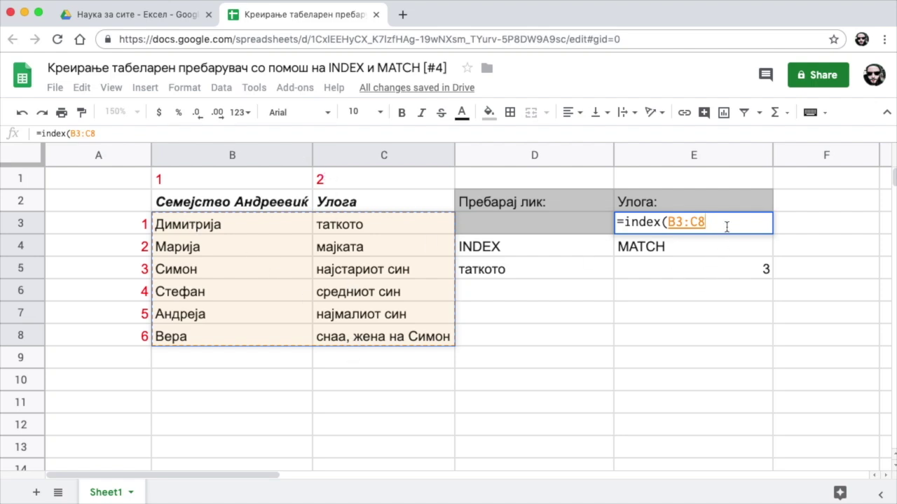
text(,)
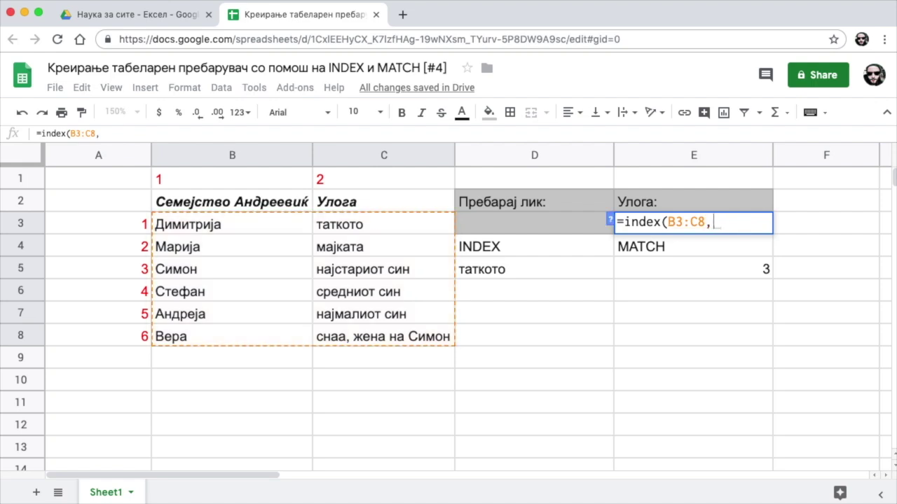
- Nest match(D3,B3:B8,0) as the row argument of the INDEX formula in E3
text(ma)
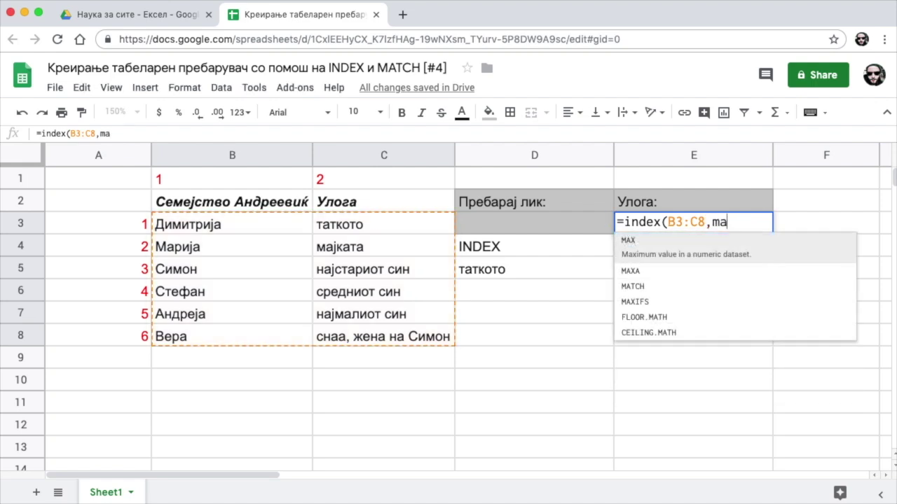
text(tch)
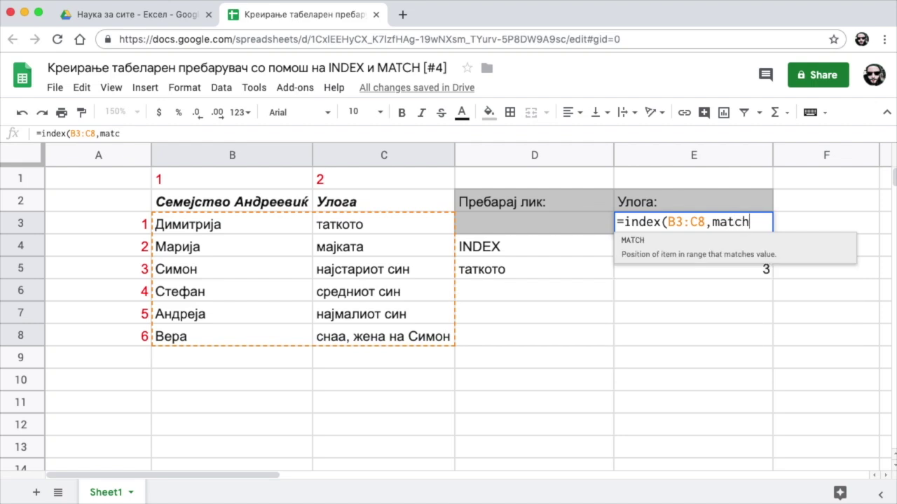
text(()
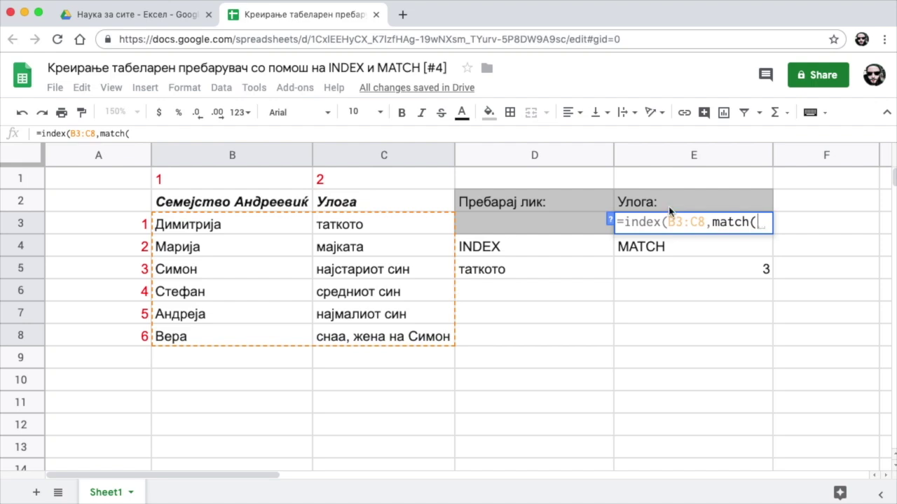
click(530, 224)
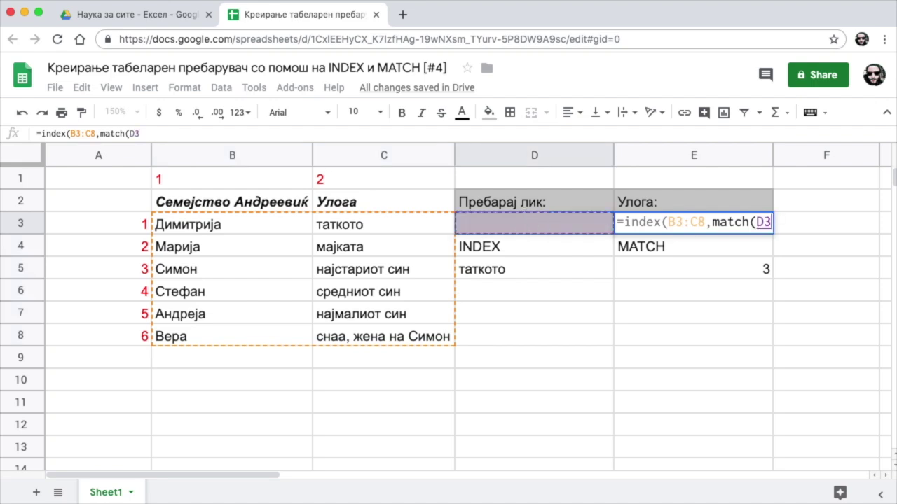
text(,)
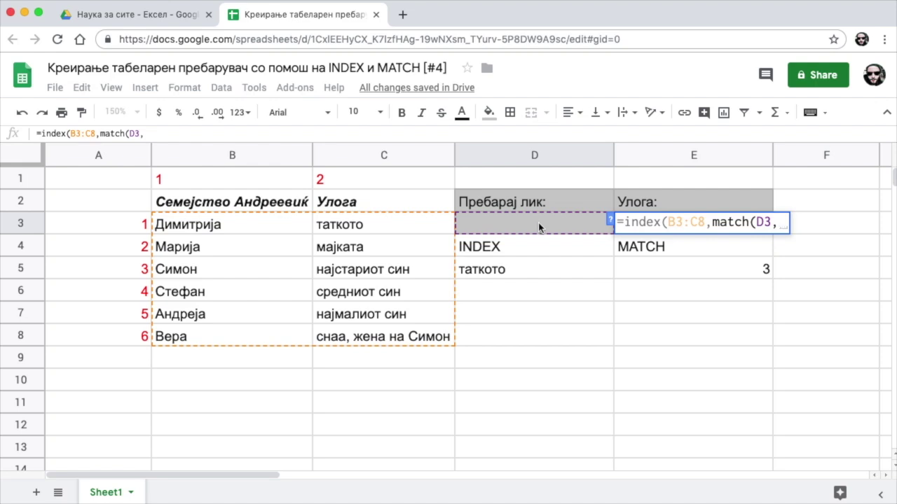
click(240, 225)
drag(240, 225, 227, 335)
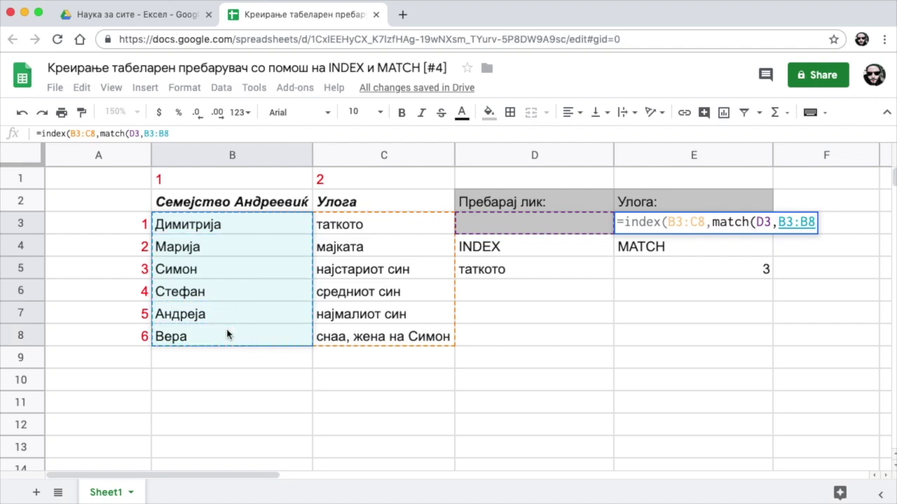
drag(227, 335, 228, 335)
text(,)
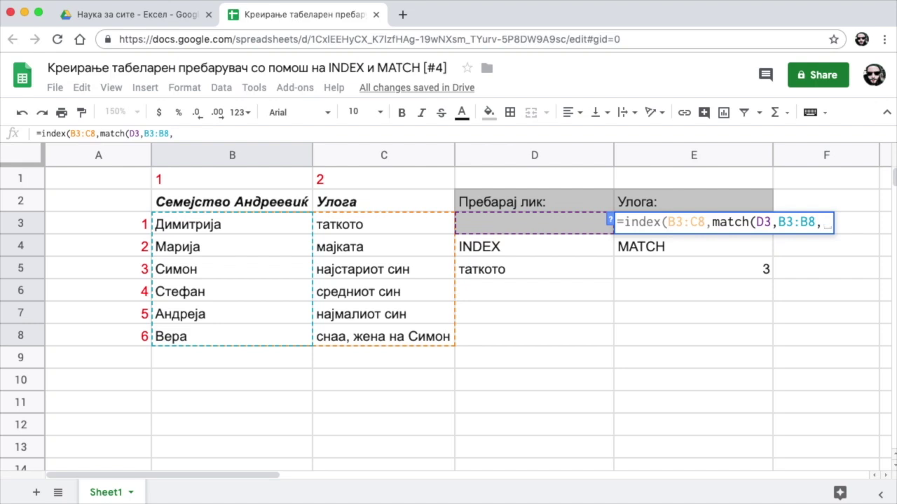
text(0)
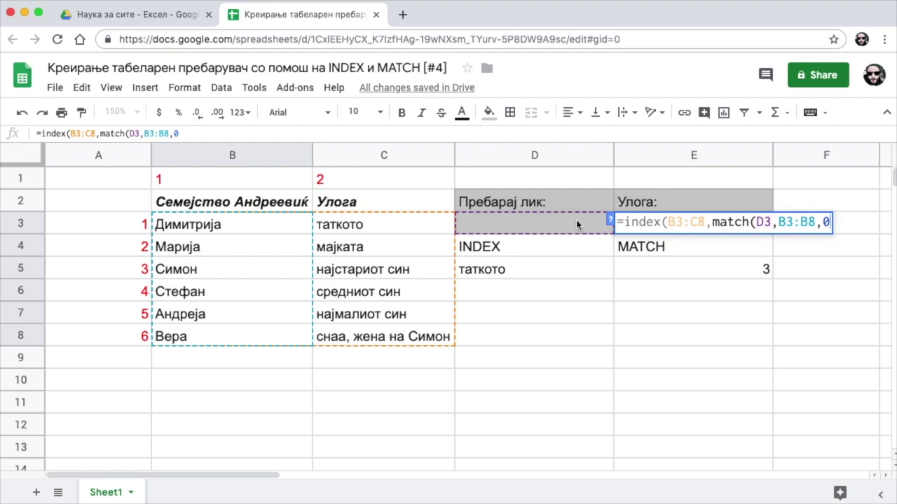
text())
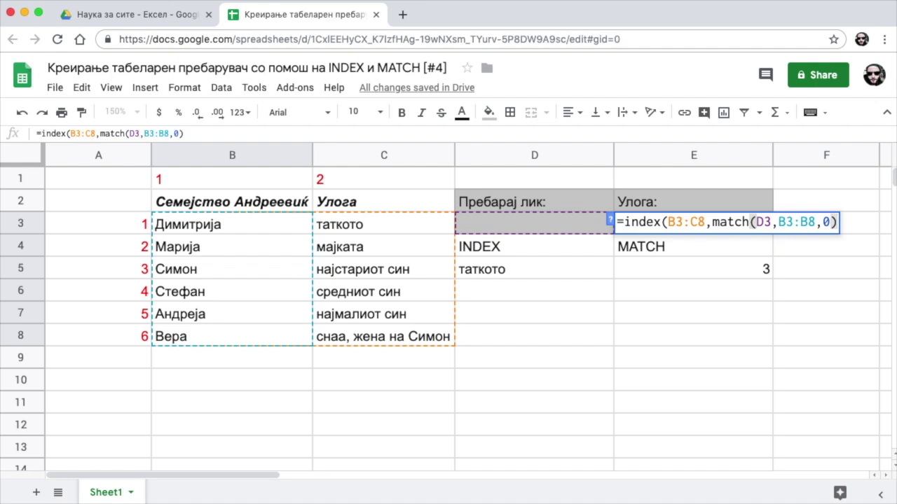
text(,)
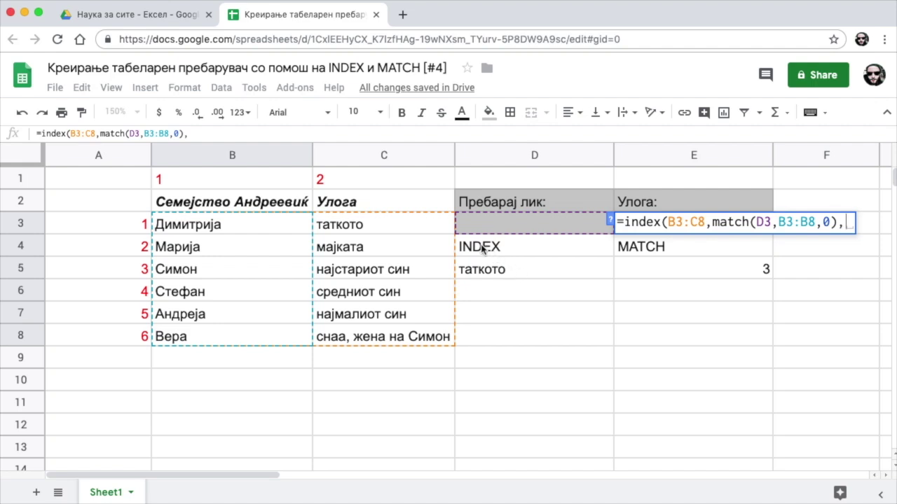
click(510, 274)
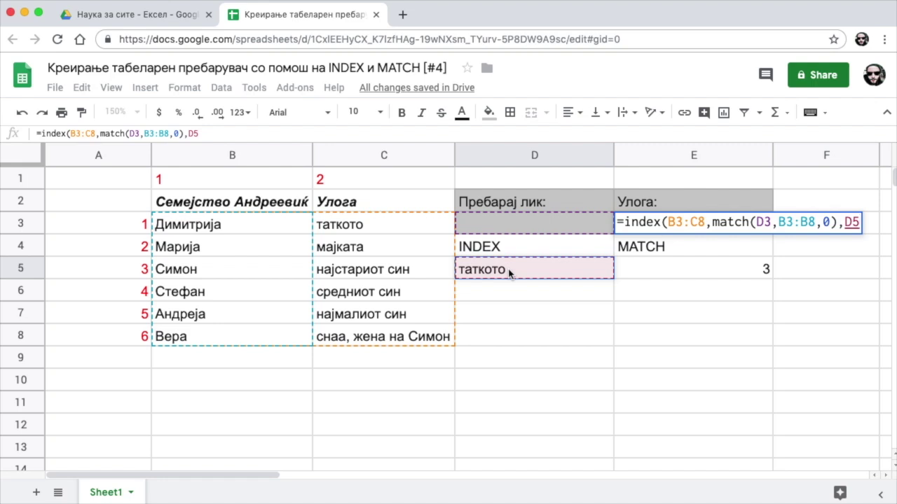
key(BackSpace)
key(BackSpace)
key(BackSpace)
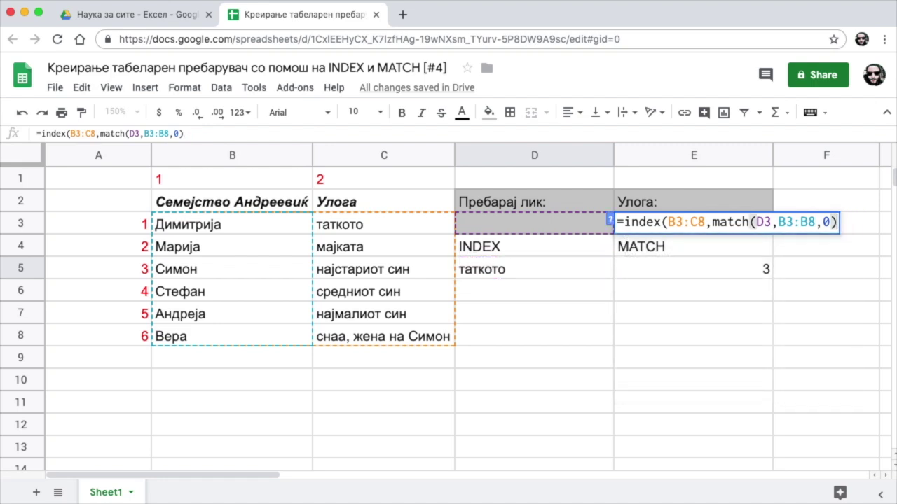
- Finish the E3 formula with column argument 2, making it =index(B3:C8,match(D3,B3:B8,0),2)
text(,)
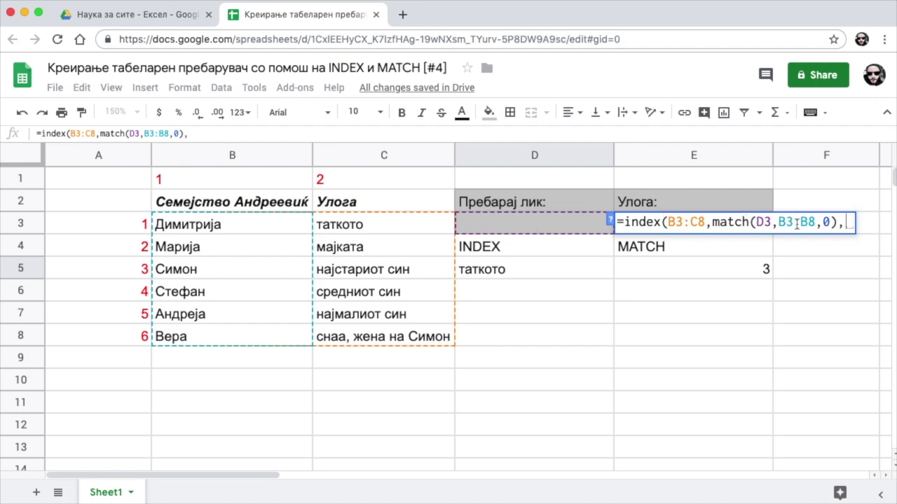
text(2))
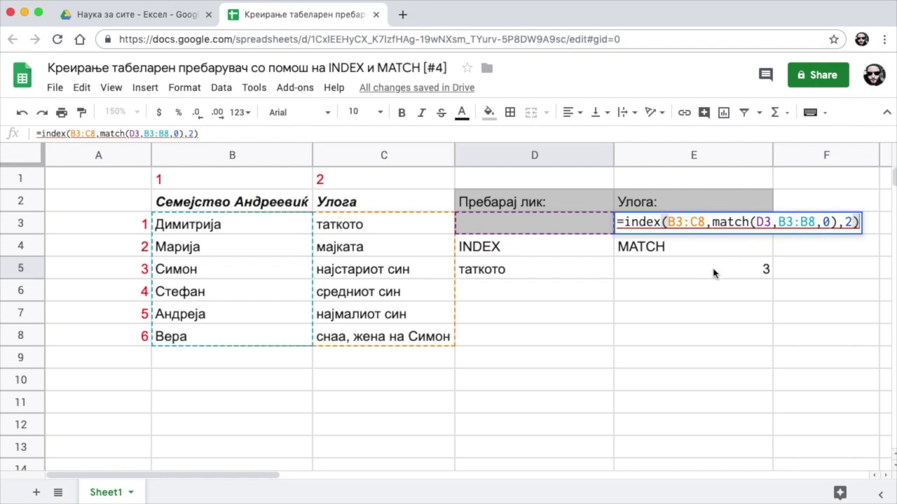
key(Return)
- Review the MATCH formula in E5 and the combined INDEX and MATCH formula in E3 without changing them
double_click(681, 267)
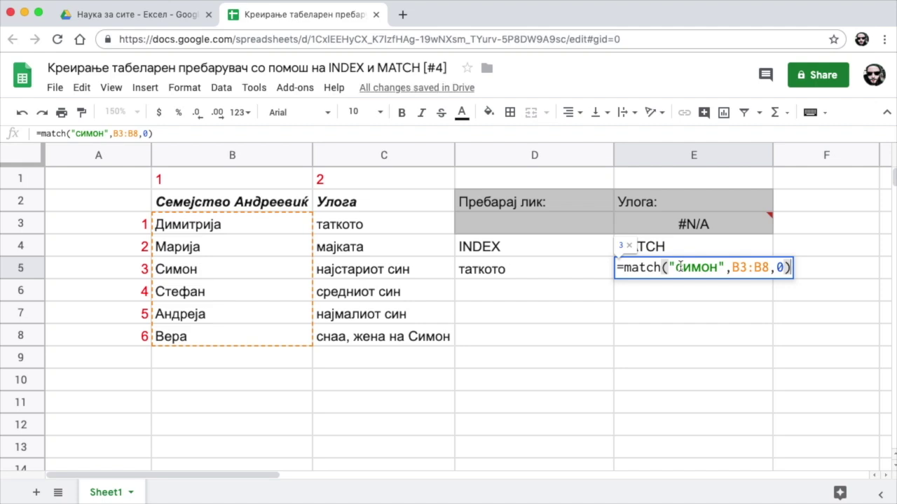
key(Escape)
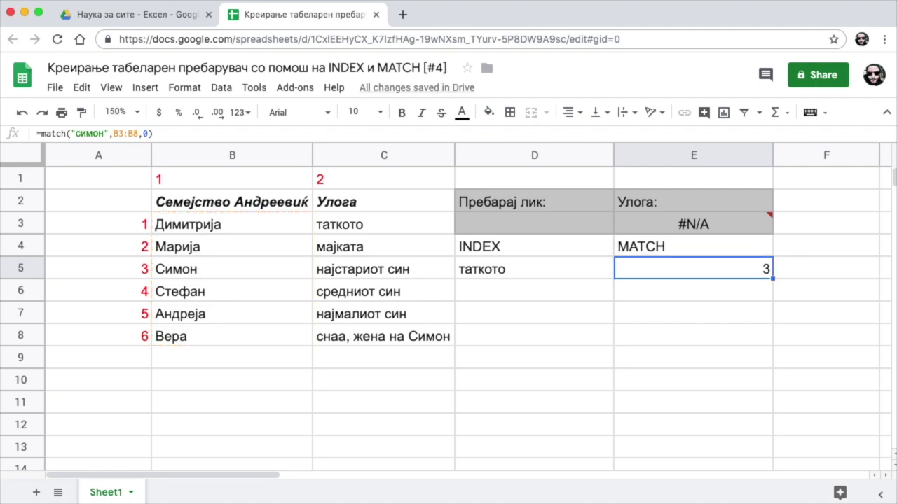
click(704, 225)
click(685, 278)
click(675, 223)
double_click(678, 222)
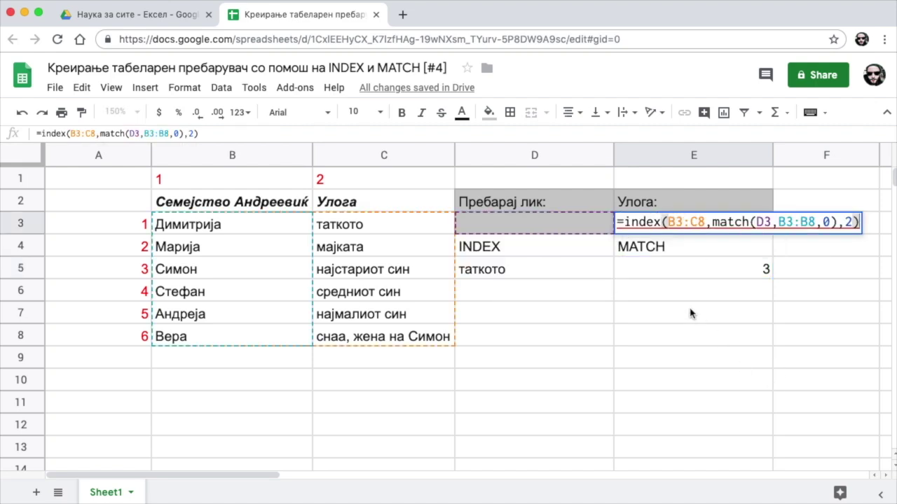
key(Escape)
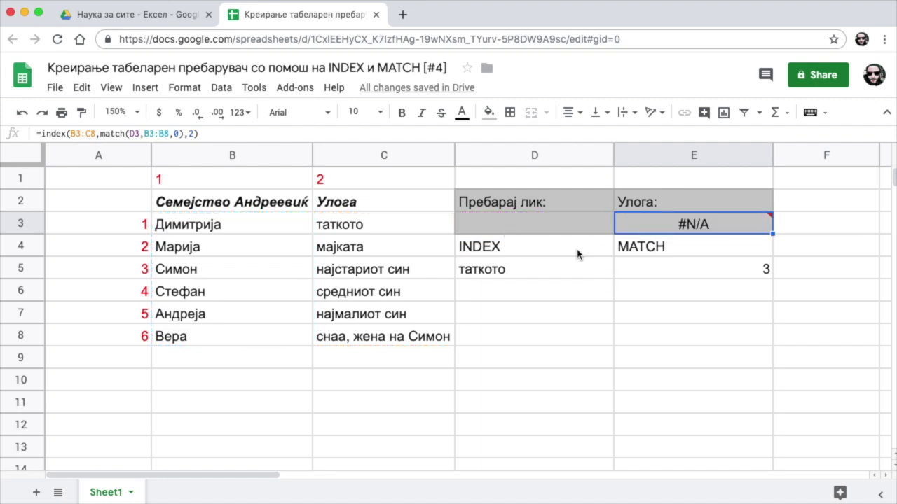
- Test the lookup by entering the character name from B3 in lowercase into the search cell D3
click(487, 221)
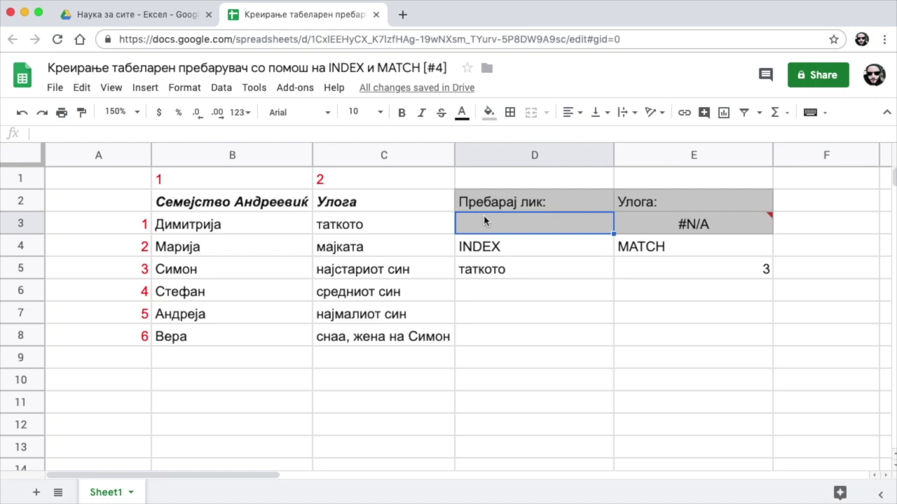
text(димитрија)
key(Return)
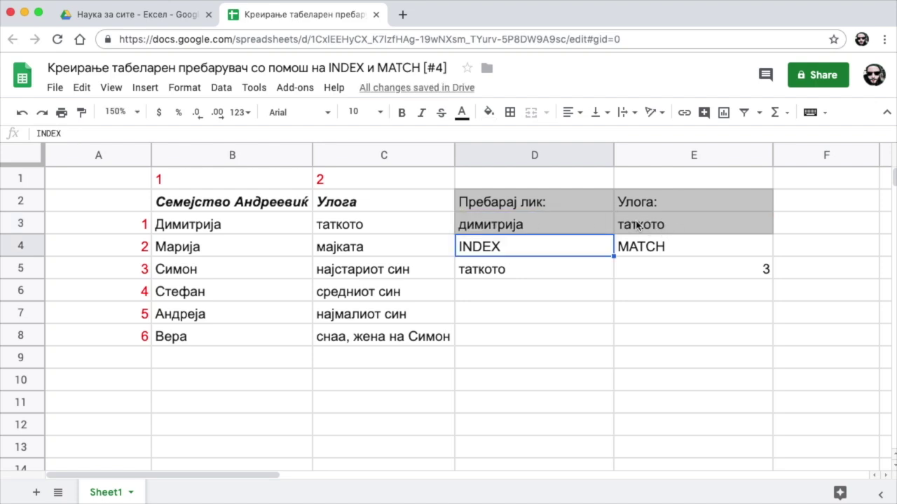
- Review the search cell D3 and the combined INDEX and MATCH formula in E3 without changing them
click(502, 224)
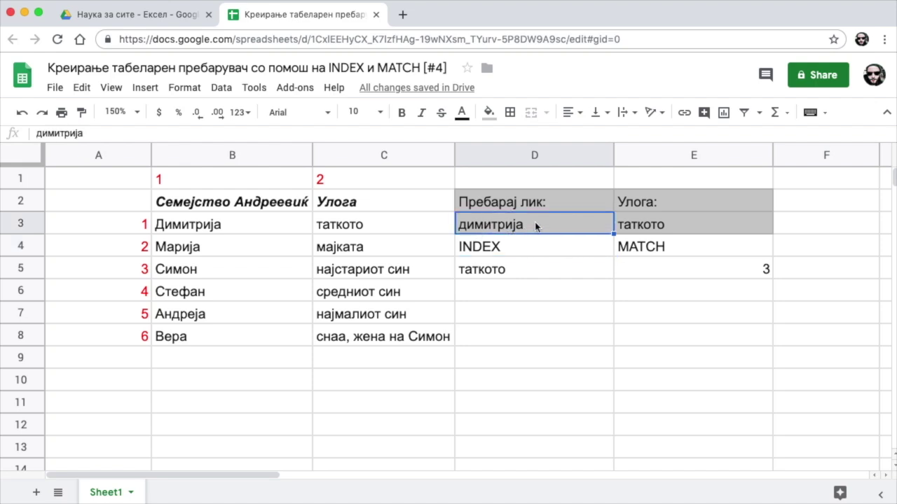
double_click(656, 230)
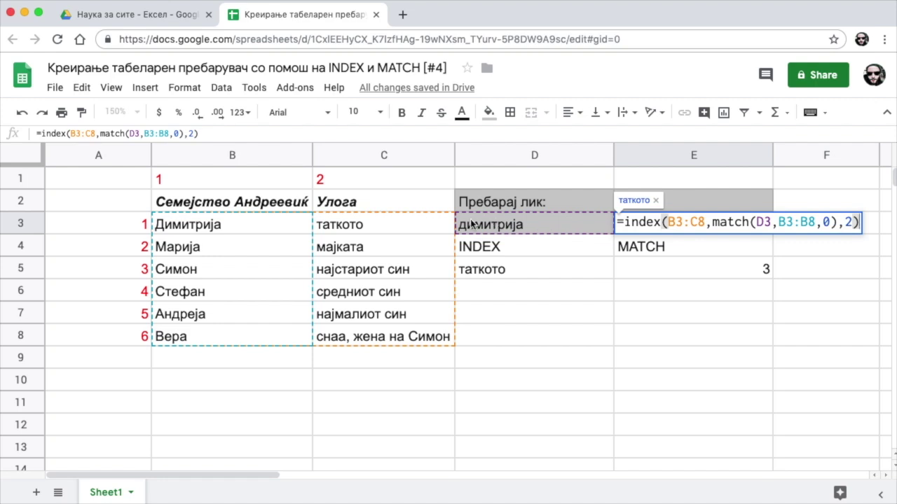
key(Escape)
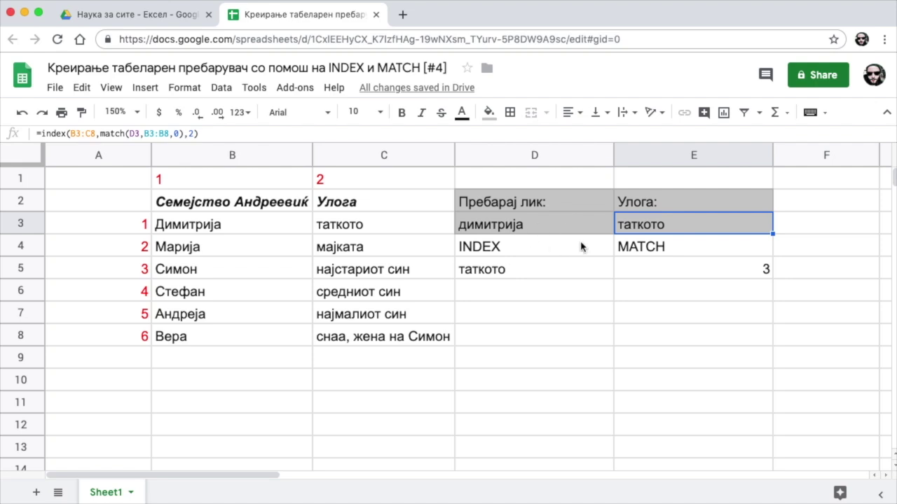
- Replace the search name in D3 with the character name from B4 in lowercase
click(512, 231)
text(марија)
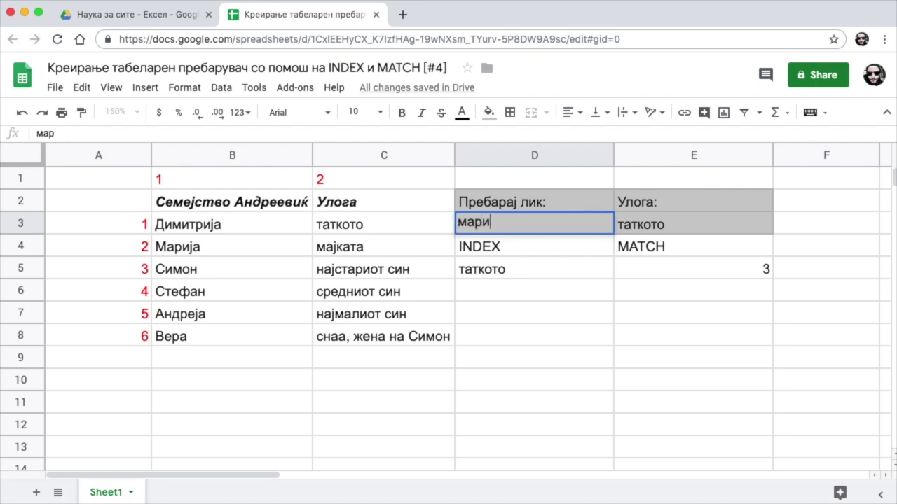
key(Return)
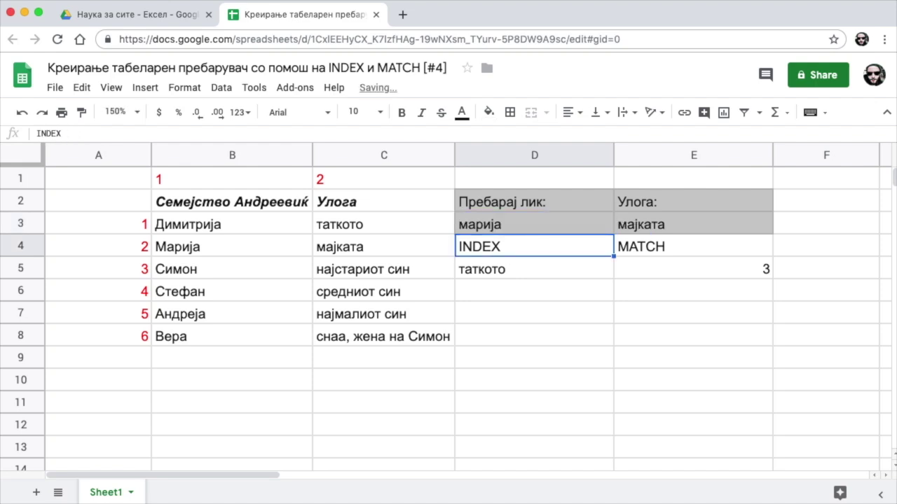
- Replace the search name in D3 with the character name from B8 in lowercase, correcting the misspelled first letter
click(553, 231)
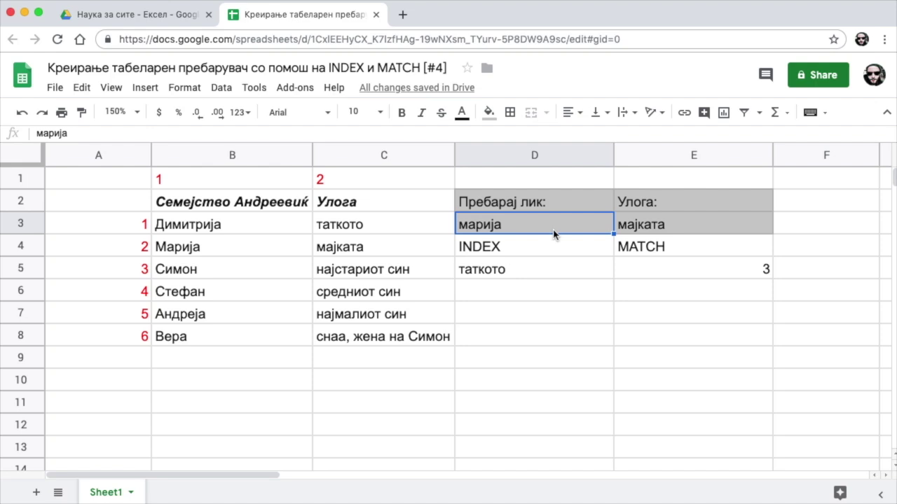
text(бера)
key(BackSpace)
key(BackSpace)
key(BackSpace)
key(BackSpace)
text(в)
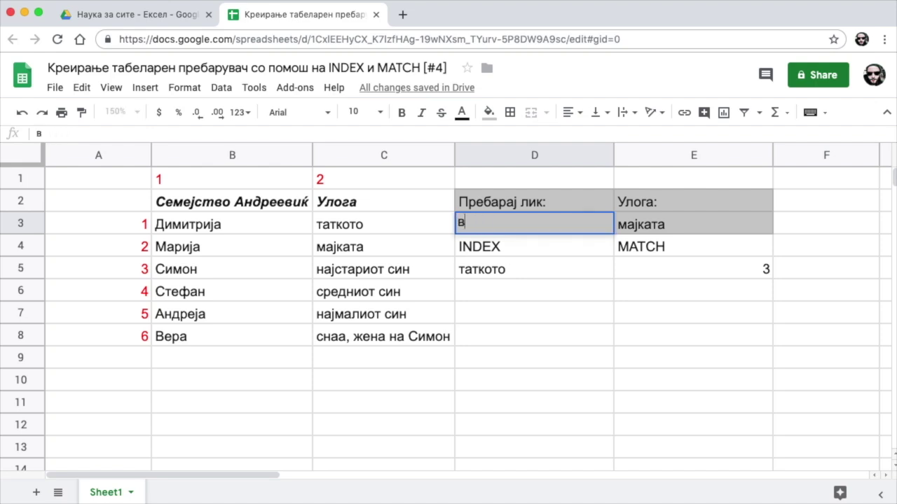
text(ера)
key(Return)
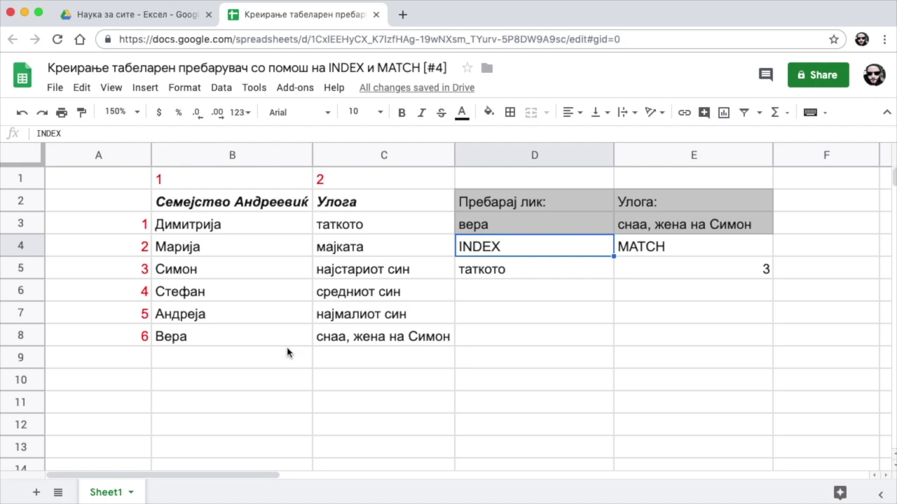
- Examine the search cell D3 against the role formula in E3, and the INDEX and MATCH labels in row 4
click(510, 225)
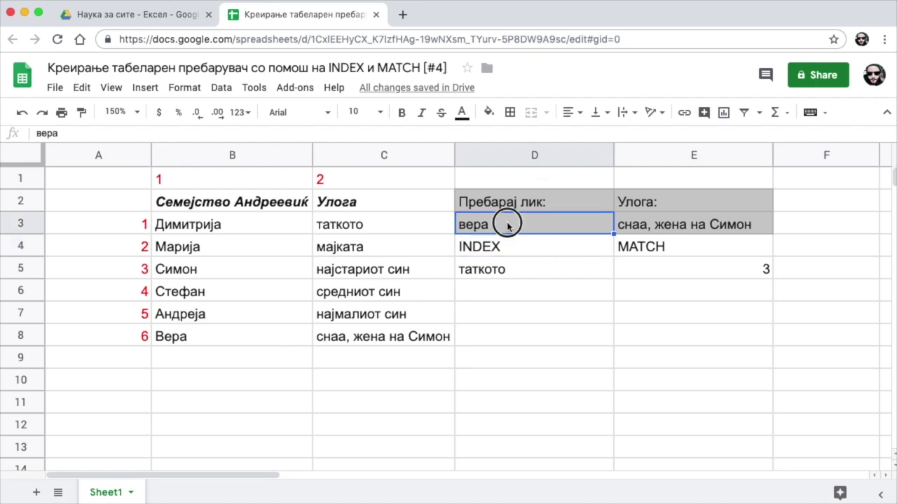
click(541, 203)
click(682, 224)
click(552, 221)
click(673, 224)
click(576, 229)
click(675, 222)
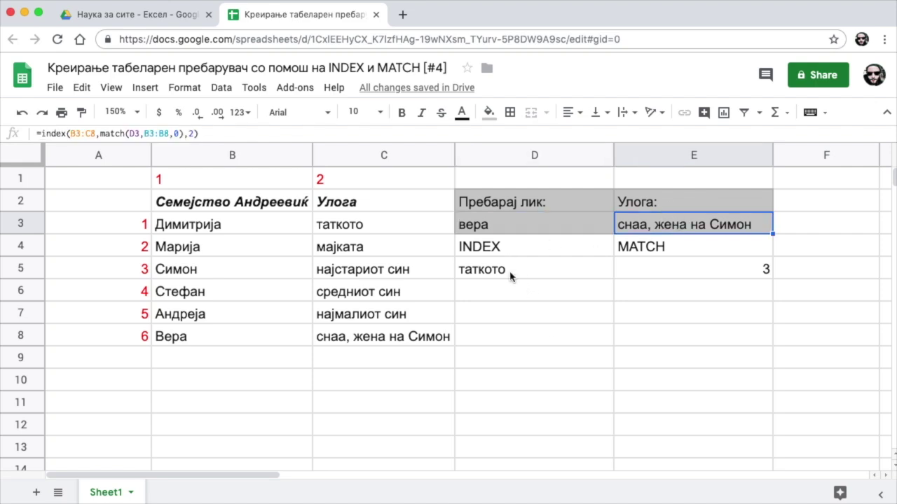
click(507, 250)
click(639, 249)
- Replace the search name in D3 with the character name from B7 in lowercase
click(531, 223)
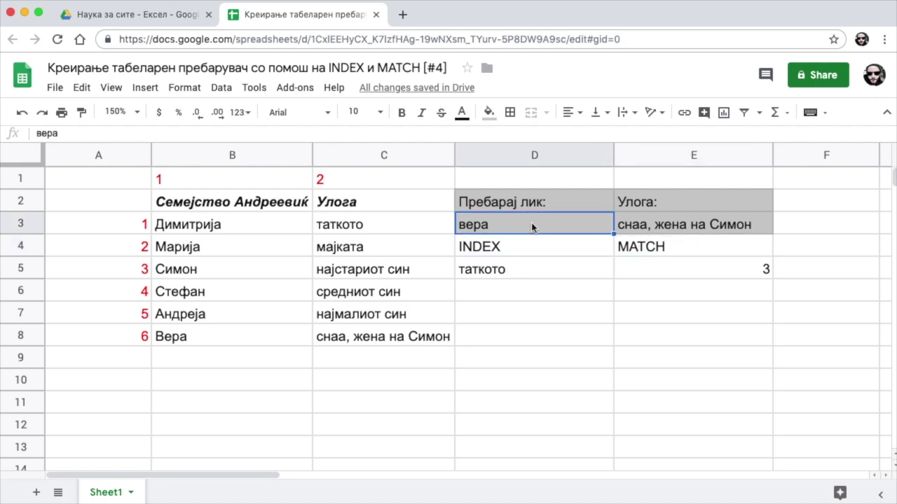
text(андреја)
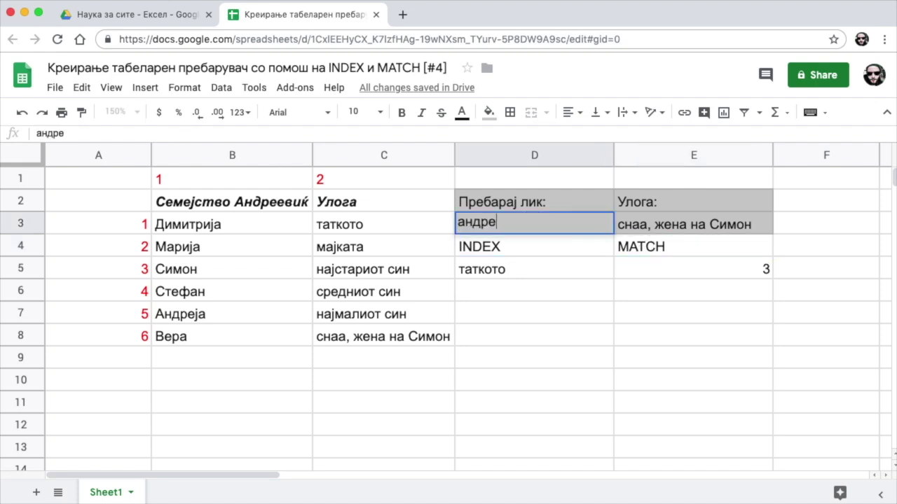
key(Return)
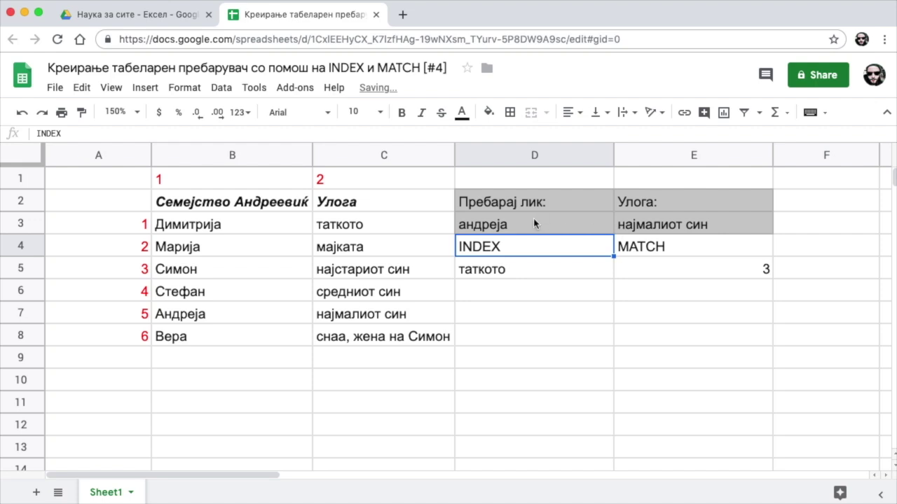
- Set the search cell D3 back to the lowercase character name from B4 to look up that role
click(535, 226)
text(марија)
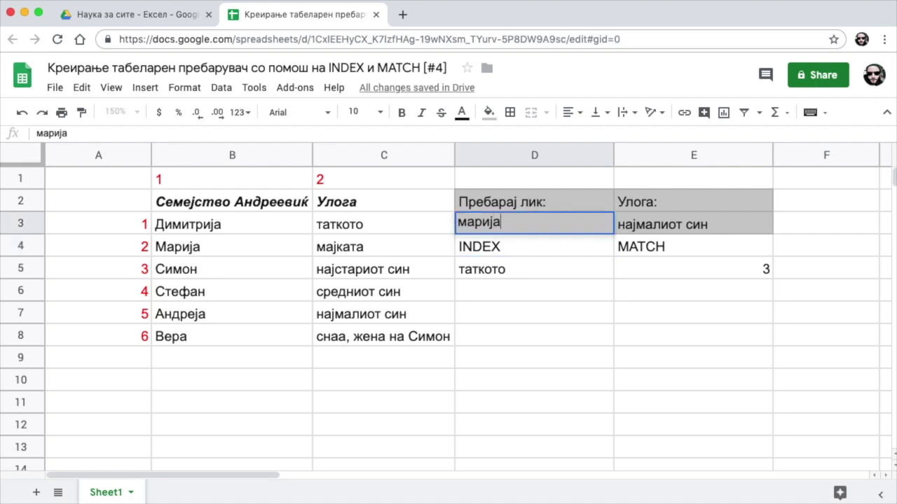
key(Return)
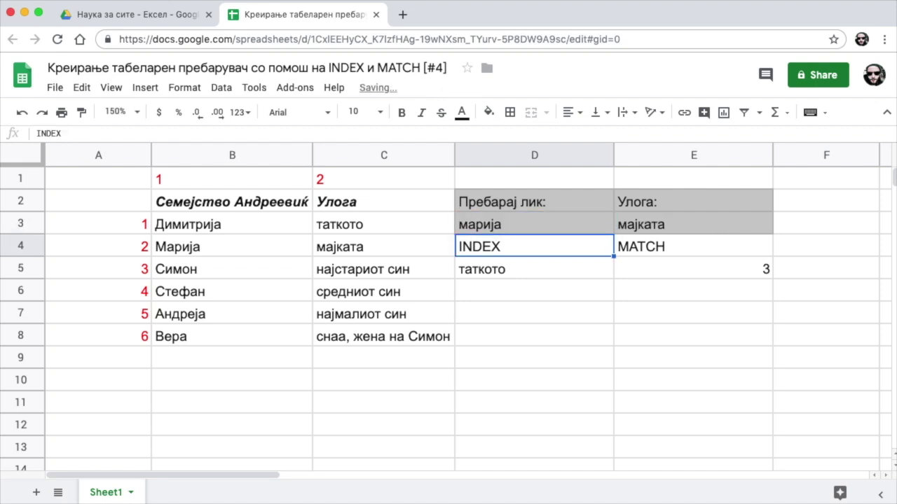